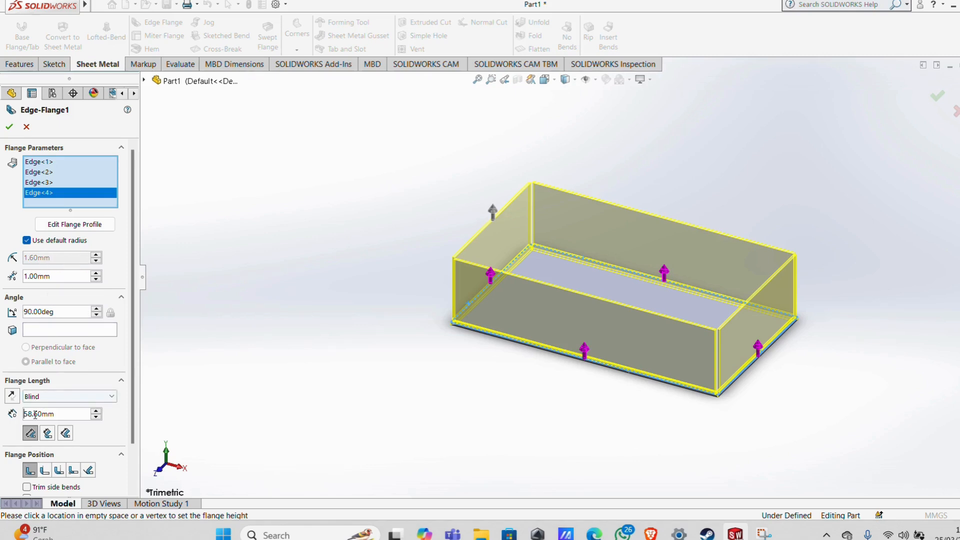
Step: Set the flange length to 30 mm for the four base edges and complete the edge flange
type("30")
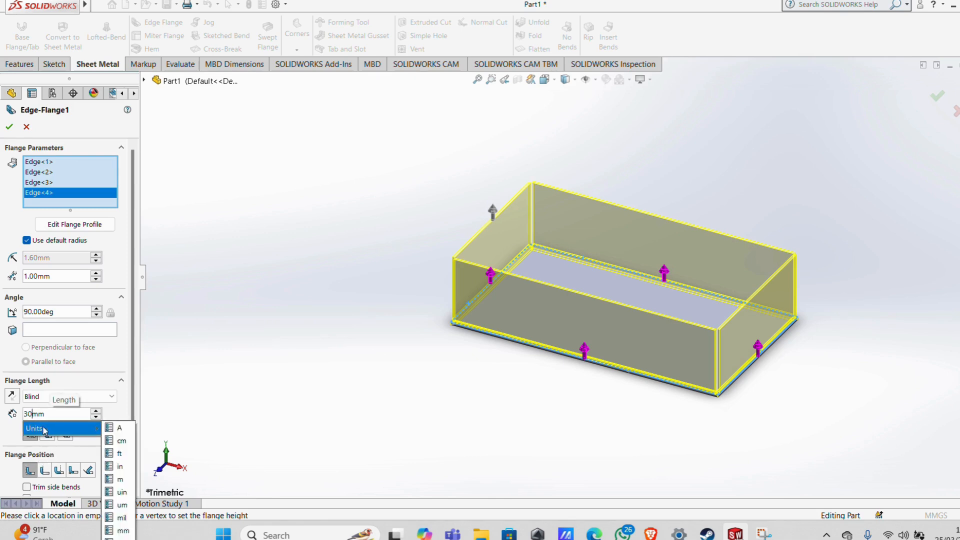
left_click(11, 128)
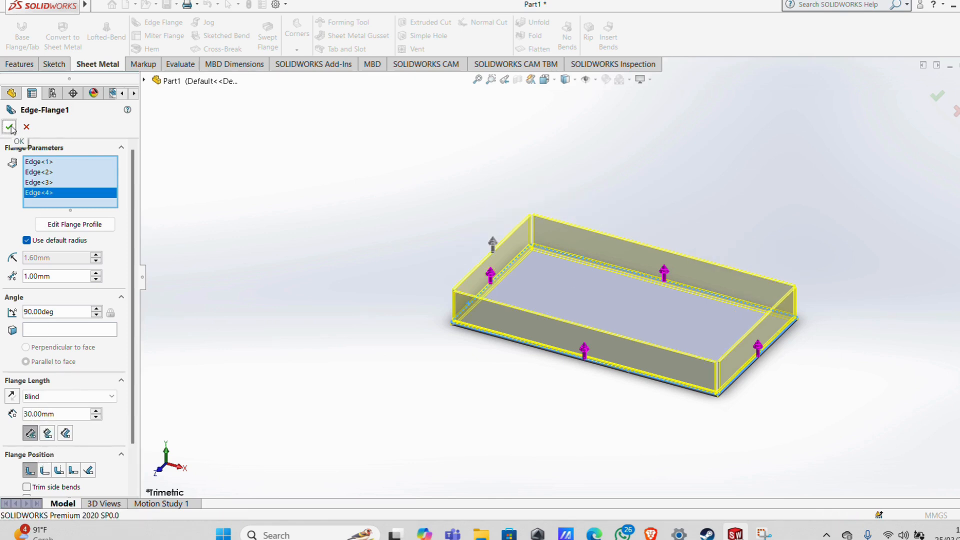
left_click(9, 125)
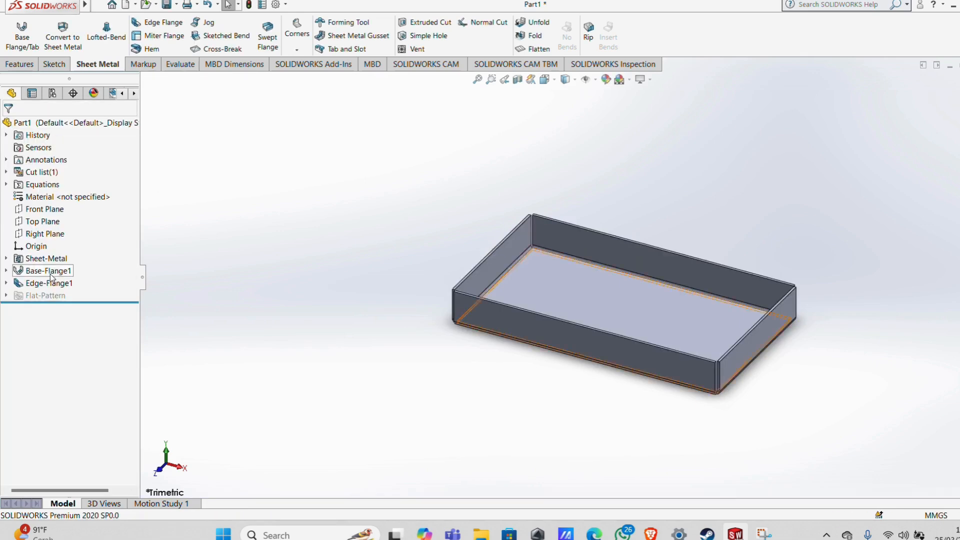
Step: Unsuppress the flat pattern to view the unfolded tray, and return the part to its folded state
left_click(40, 308)
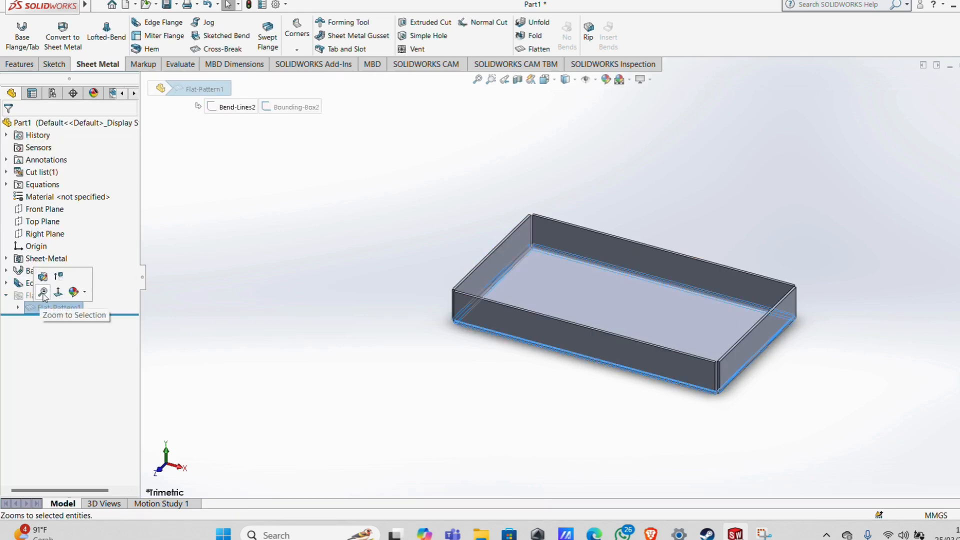
left_click(58, 278)
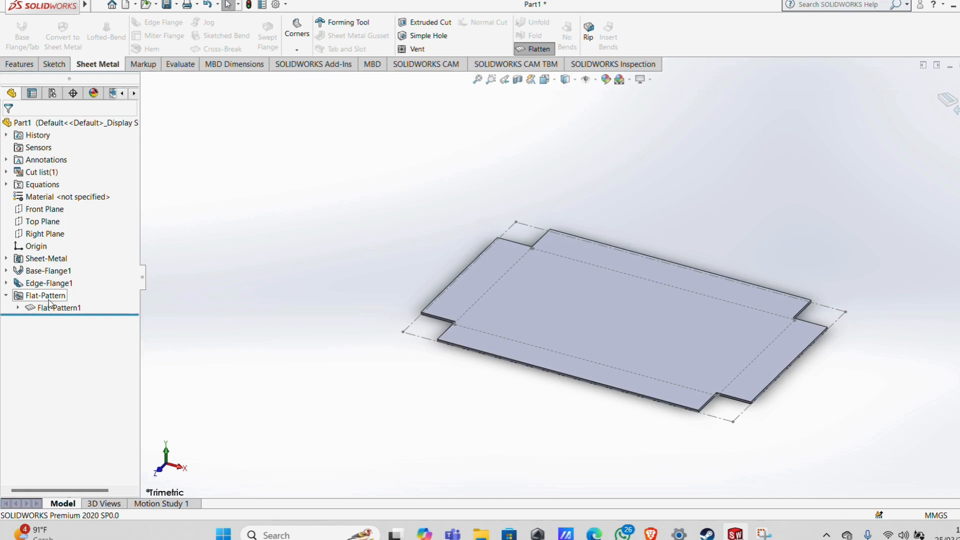
left_click(70, 273)
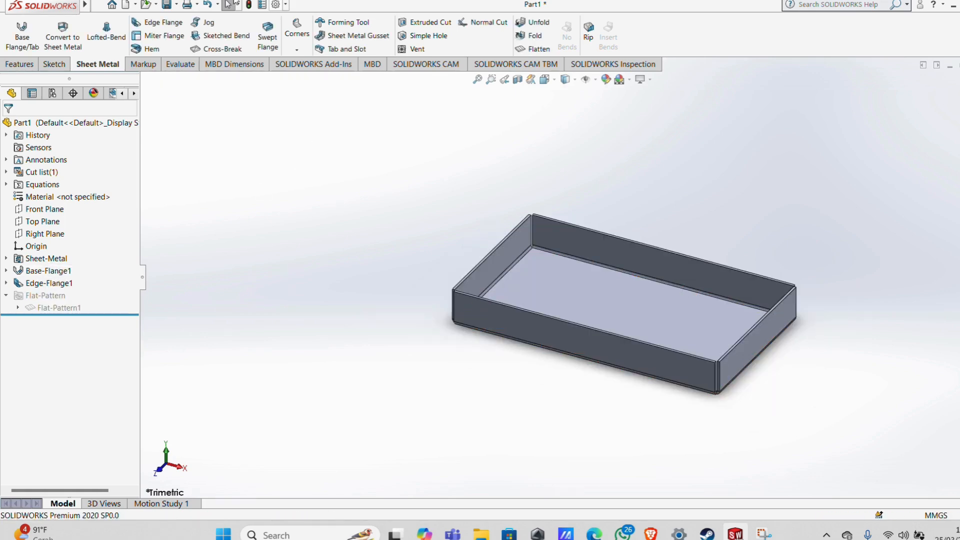
Step: Save the tray as a SOLIDWORKS part named Part1 on USB Drive (F:)
left_click(177, 5)
left_click(187, 30)
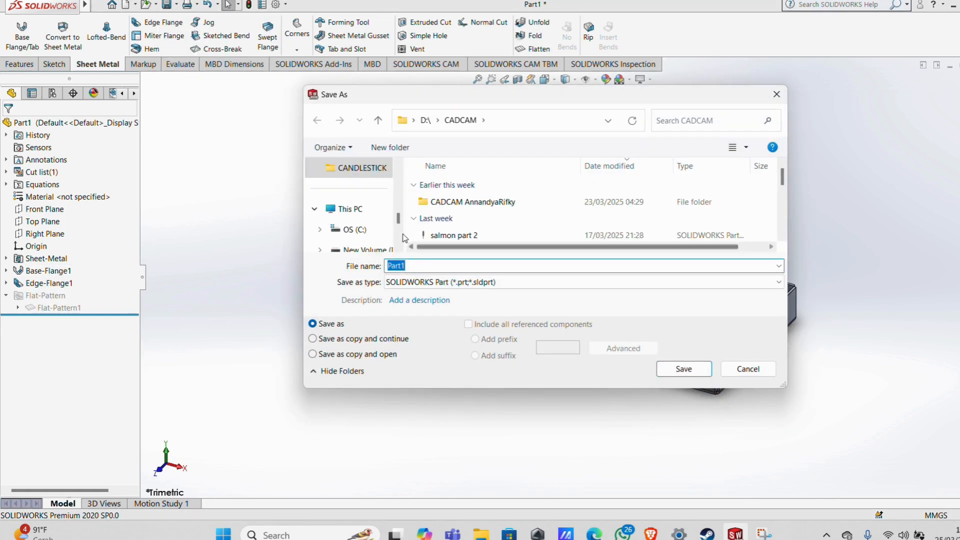
scroll(398, 238, "down", 3)
left_click(361, 209)
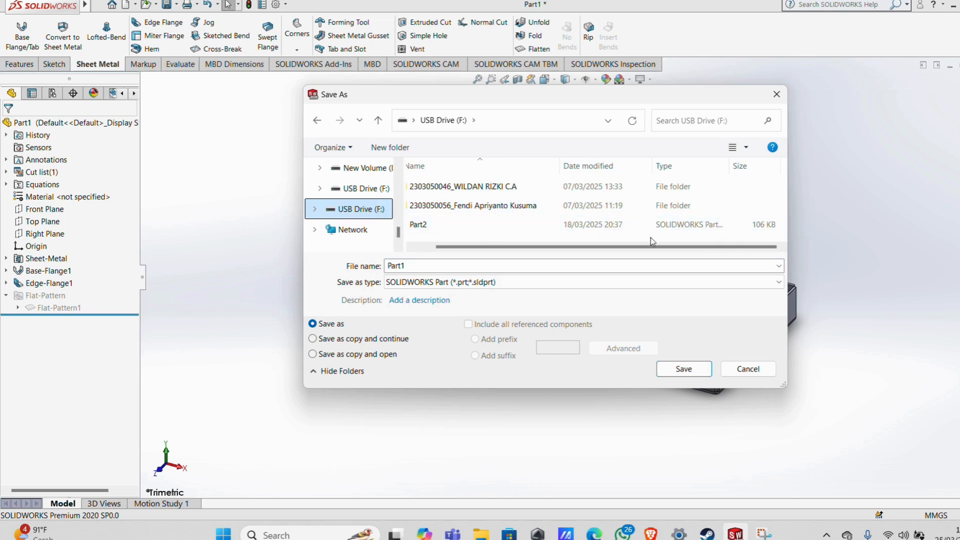
left_click(689, 370)
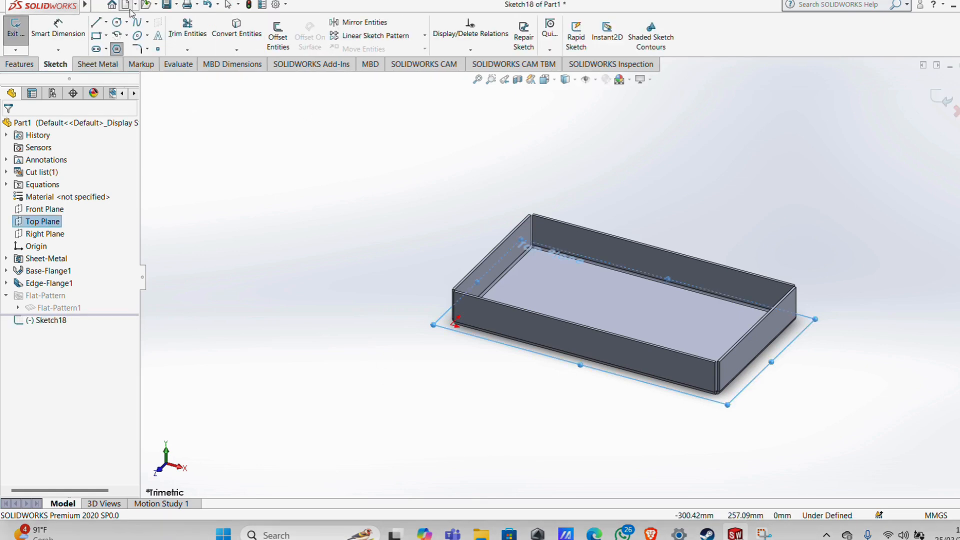
Step: Create a new part and sketch a six-sided polygon on the Top Plane, centred on the origin, with an inscribed circle about 99 mm in diameter
key("ctrl+n")
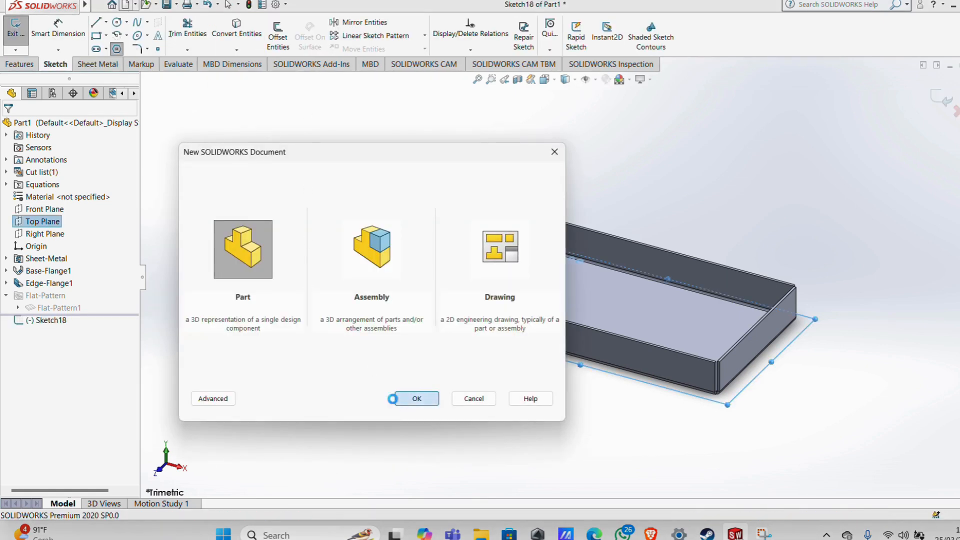
key("Return")
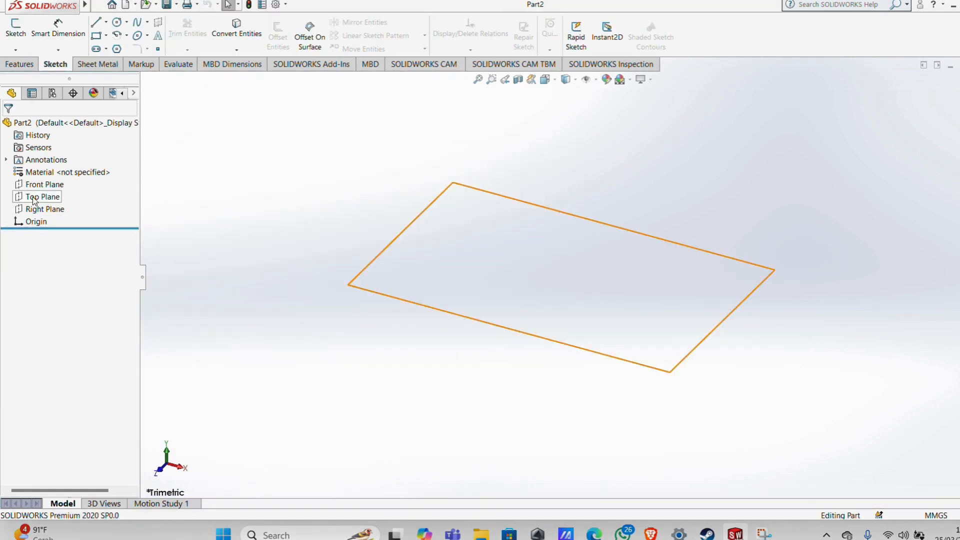
left_click(40, 197)
left_click(117, 48)
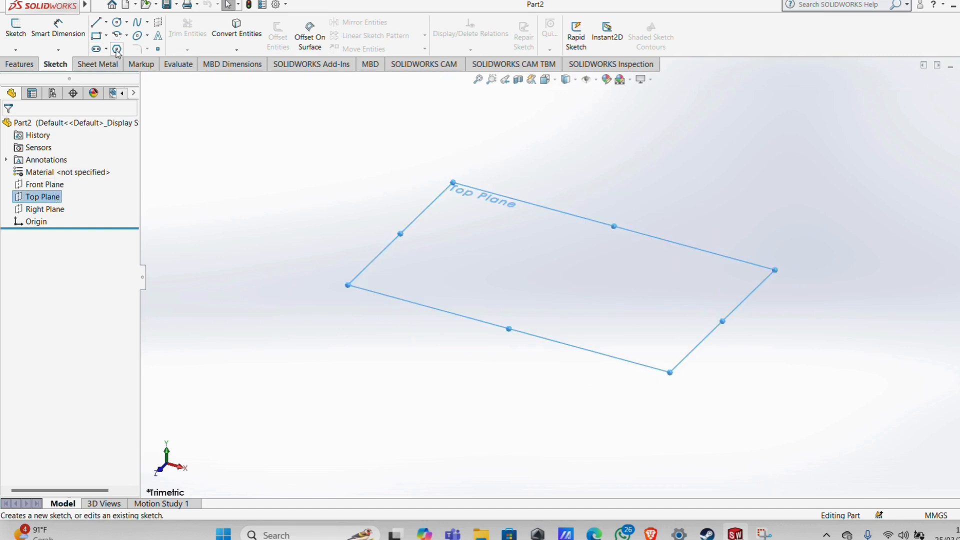
left_click(564, 278)
left_click(563, 170)
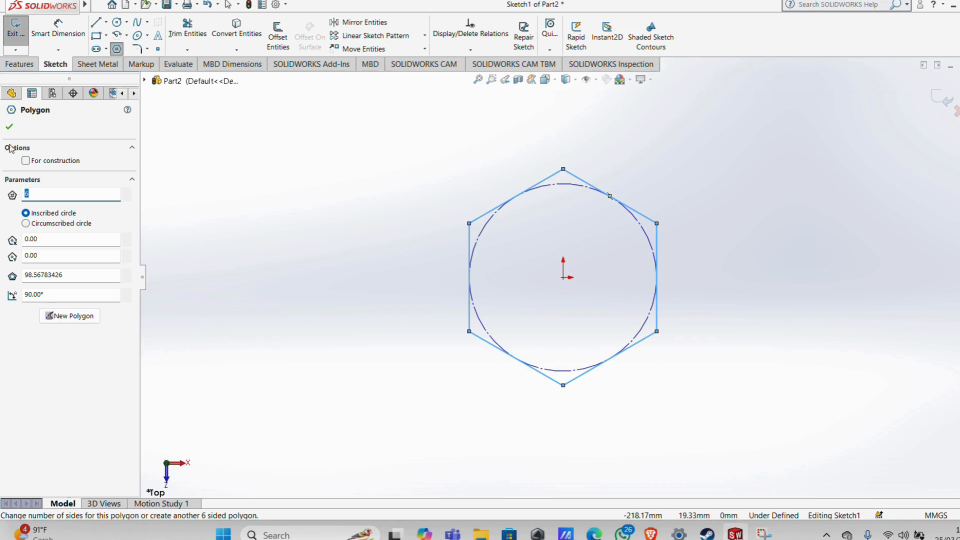
left_click(10, 127)
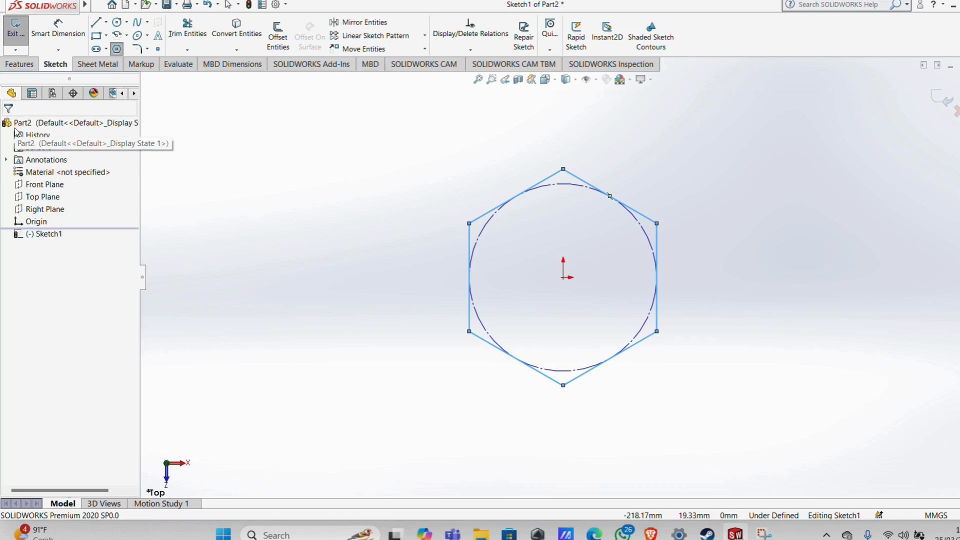
Step: Dimension the hexagon's inscribed circle to a diameter of 90 mm
left_click(58, 28)
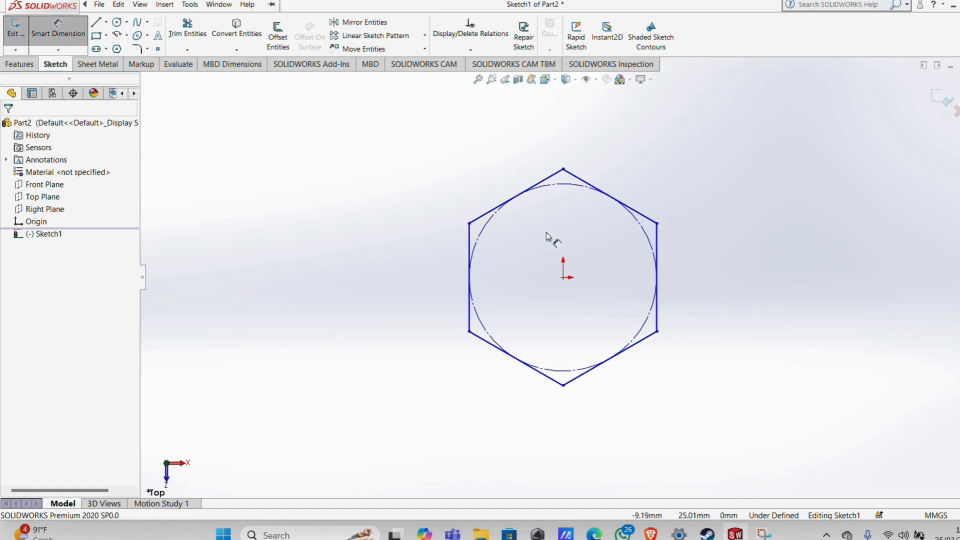
left_click(479, 240)
left_click(636, 292)
type("90")
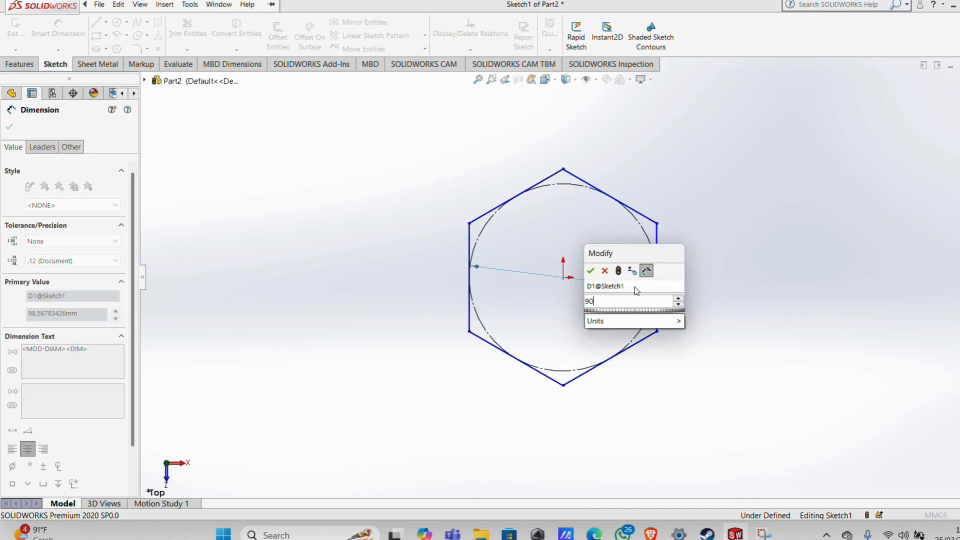
key("Return")
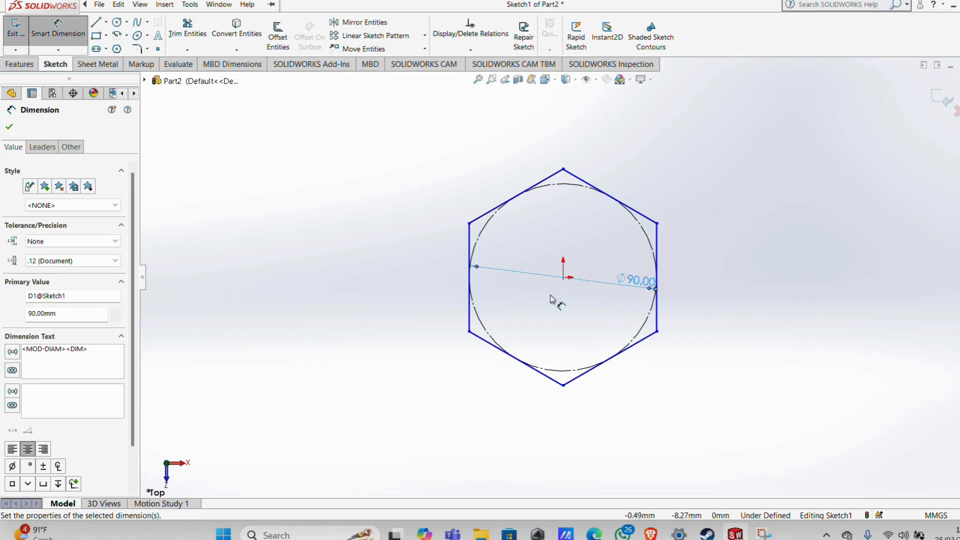
left_click(470, 278)
left_click(446, 250)
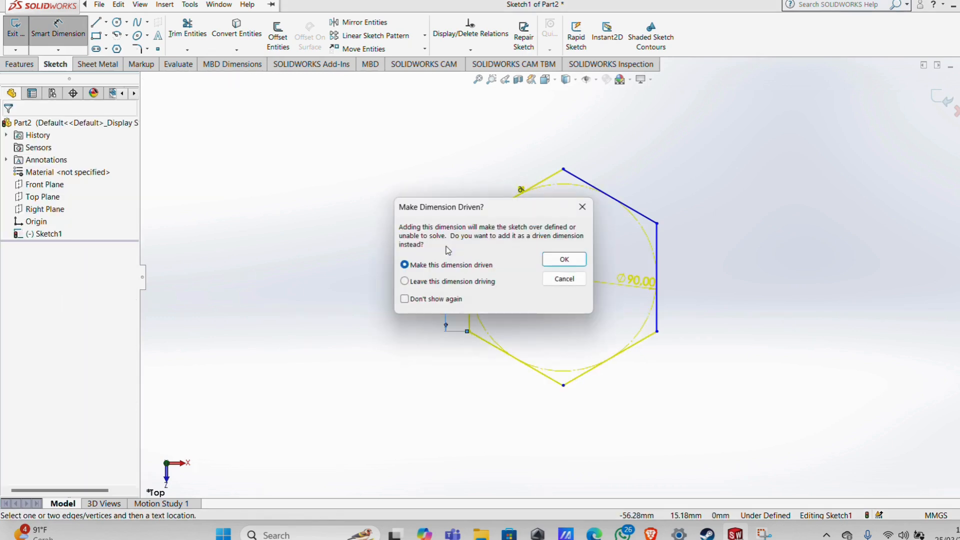
key("Escape")
key("Escape")
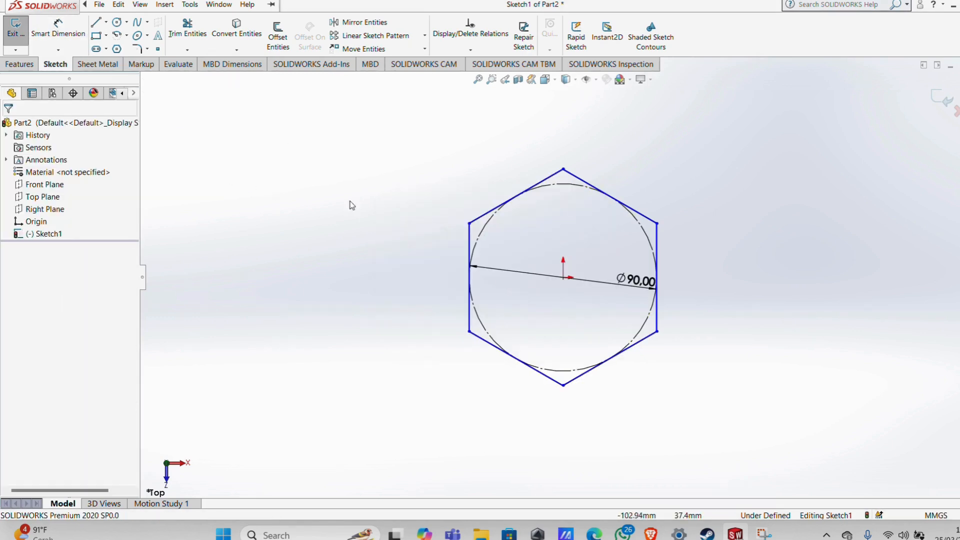
Step: Make the hexagon's left side vertical and offset it, the upper-right side and the lower-right side outward by 10 mm, without Select chain
left_click(474, 252)
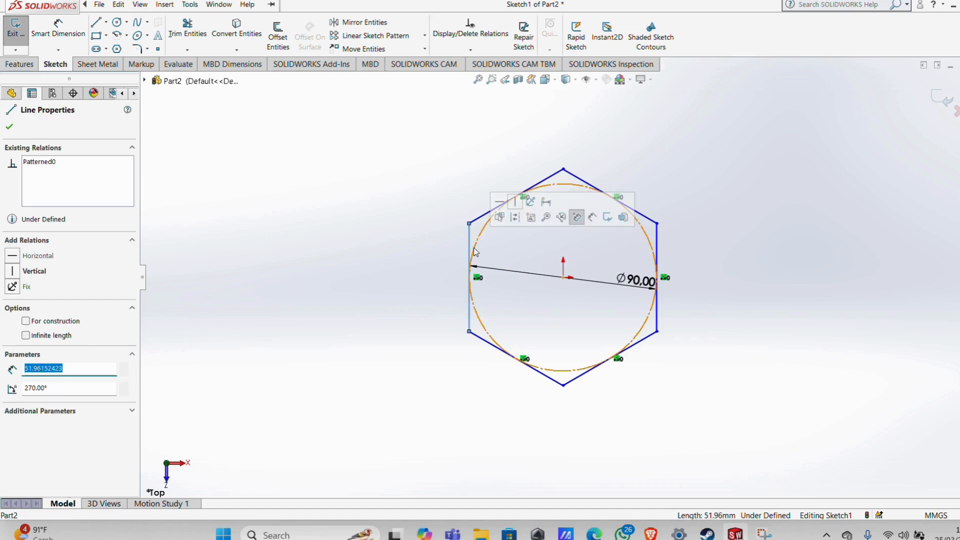
left_click(16, 273)
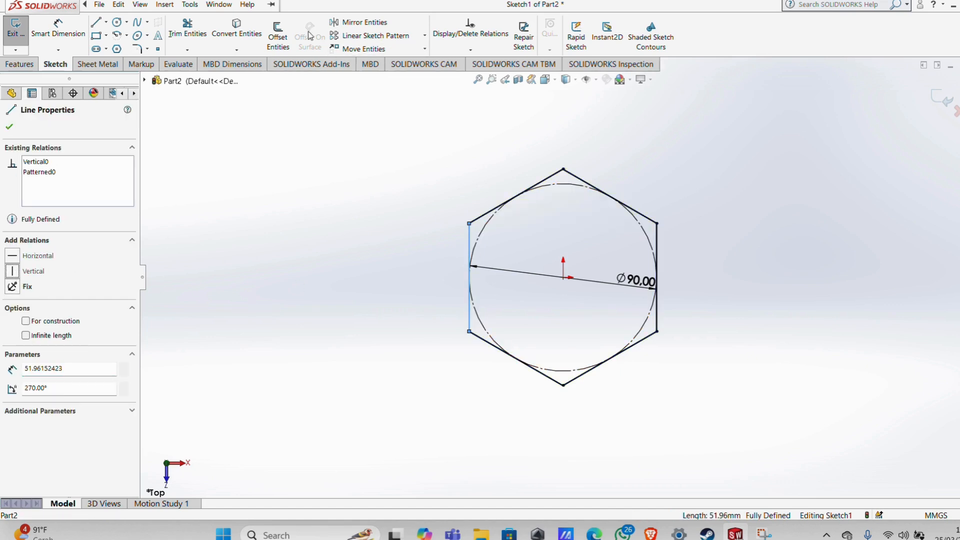
left_click(278, 35)
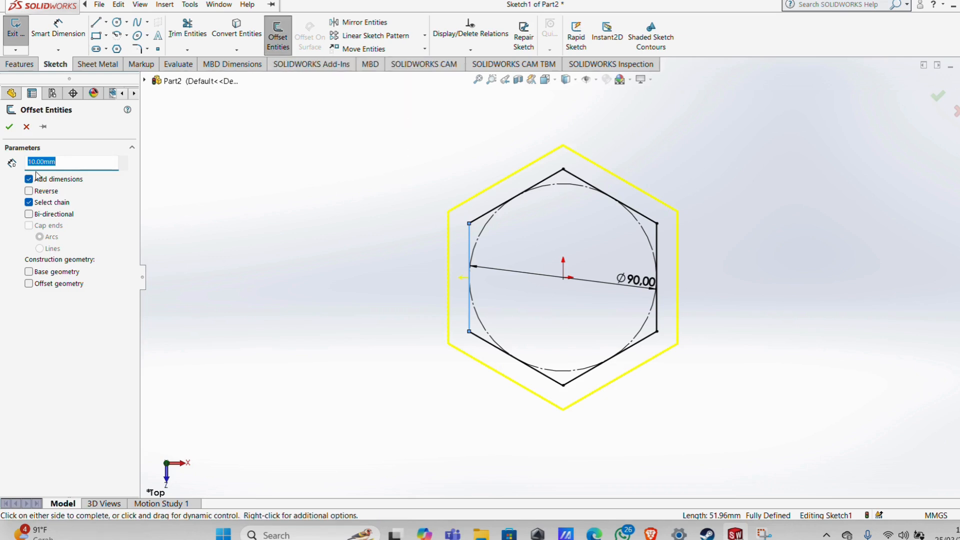
left_click(28, 202)
left_click(645, 217)
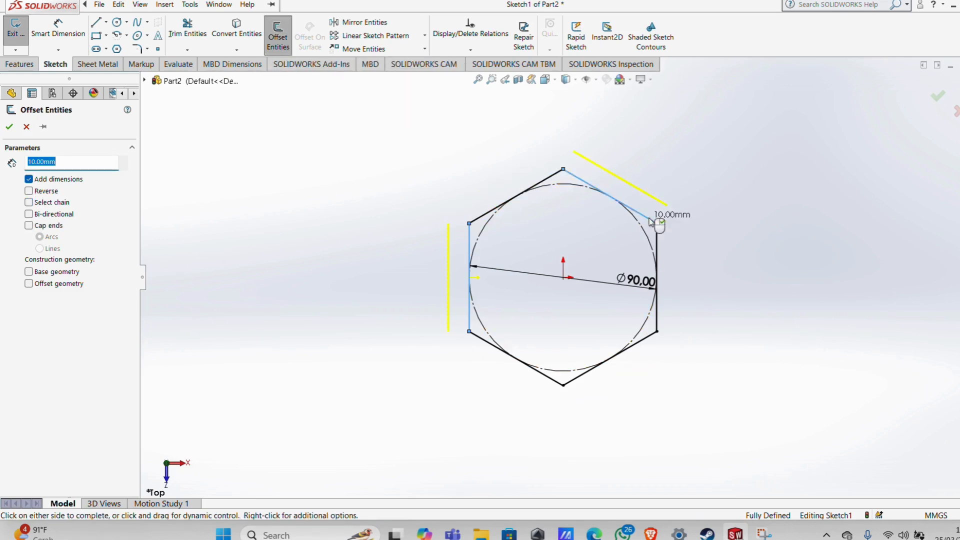
left_click(638, 343)
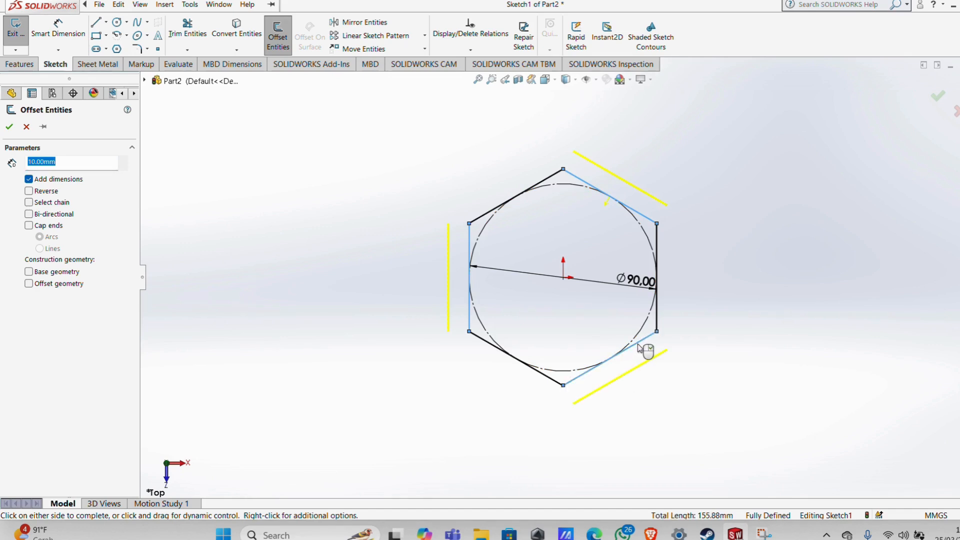
left_click(9, 127)
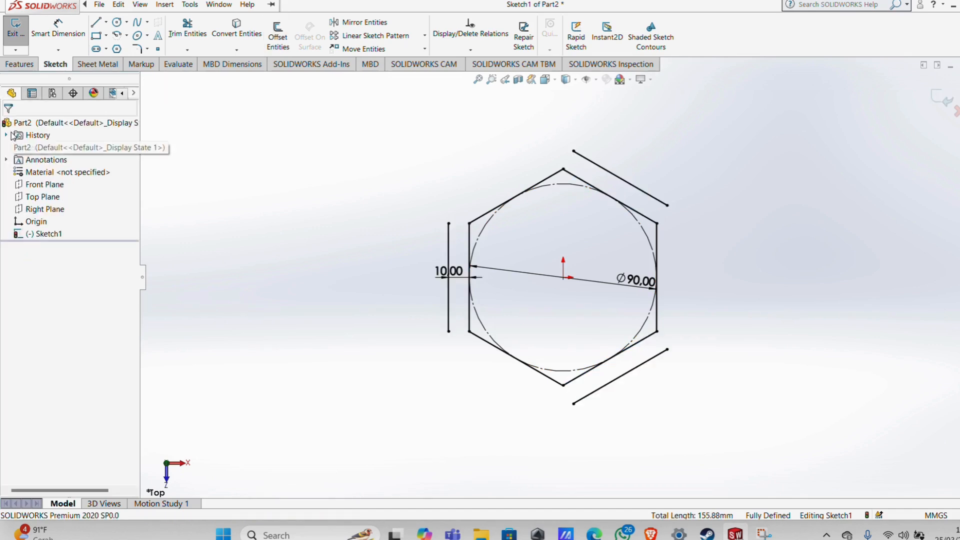
Step: Corner-trim the three offset lines with the adjoining hexagon sides to close the outer outline at all six corners
left_click(177, 40)
left_click(659, 239)
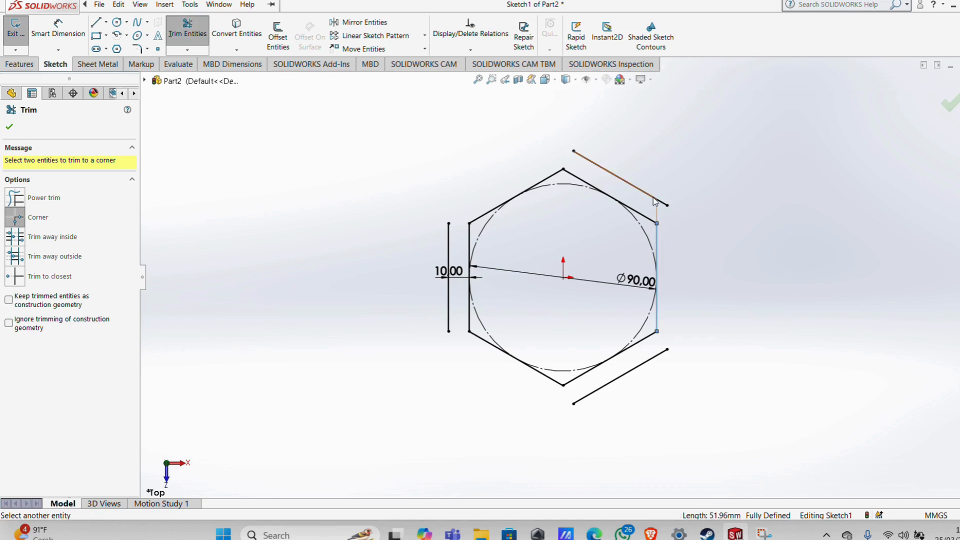
left_click(654, 198)
left_click(481, 218)
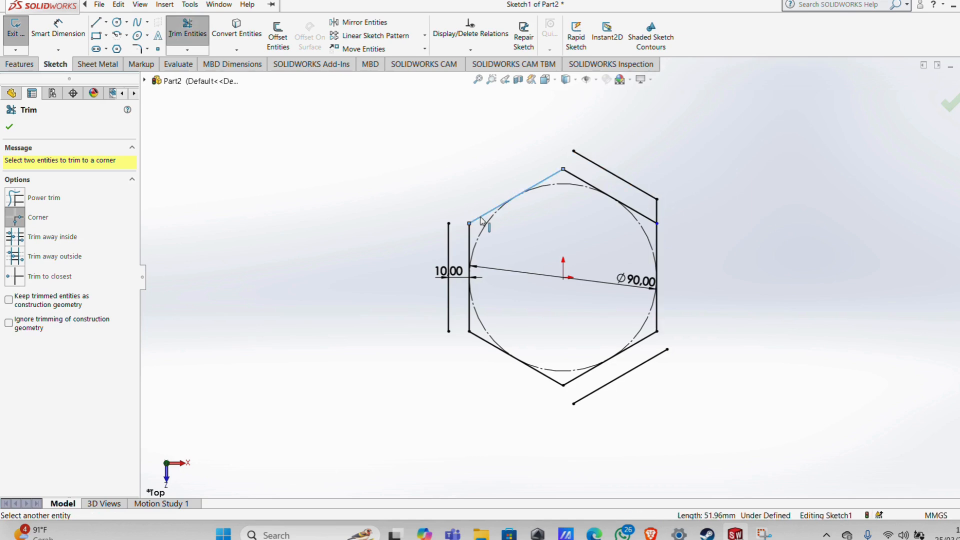
left_click(447, 245)
left_click(500, 349)
left_click(640, 366)
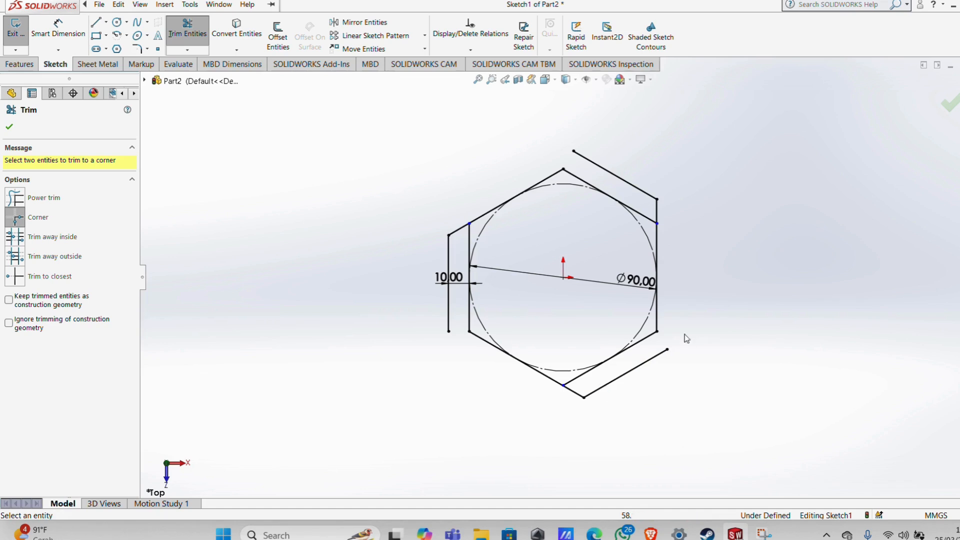
left_click(658, 315)
left_click(643, 364)
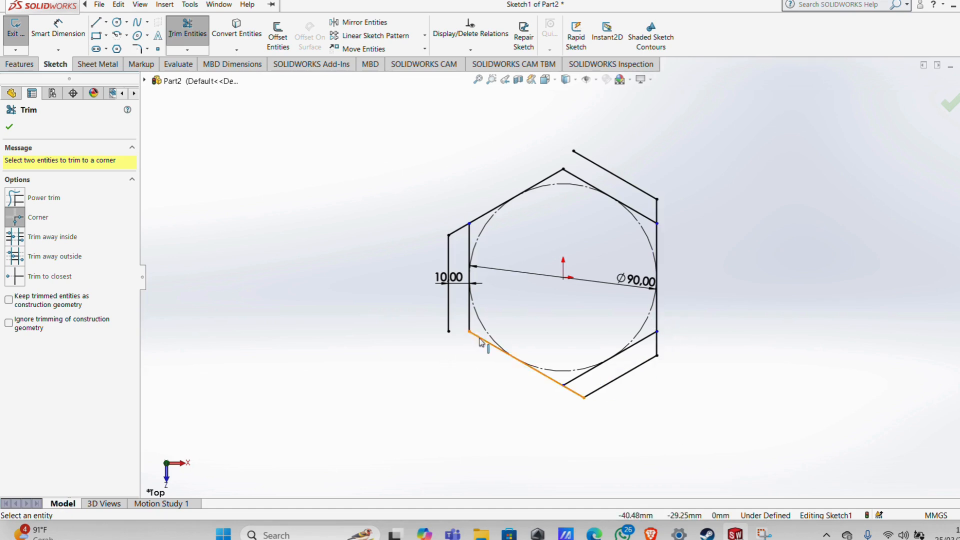
left_click(480, 339)
left_click(450, 316)
left_click(532, 190)
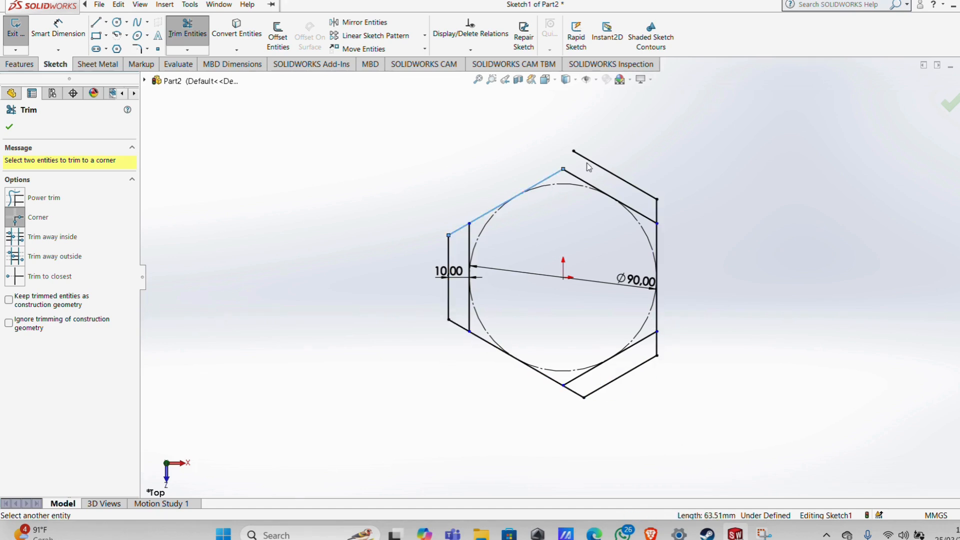
left_click(588, 161)
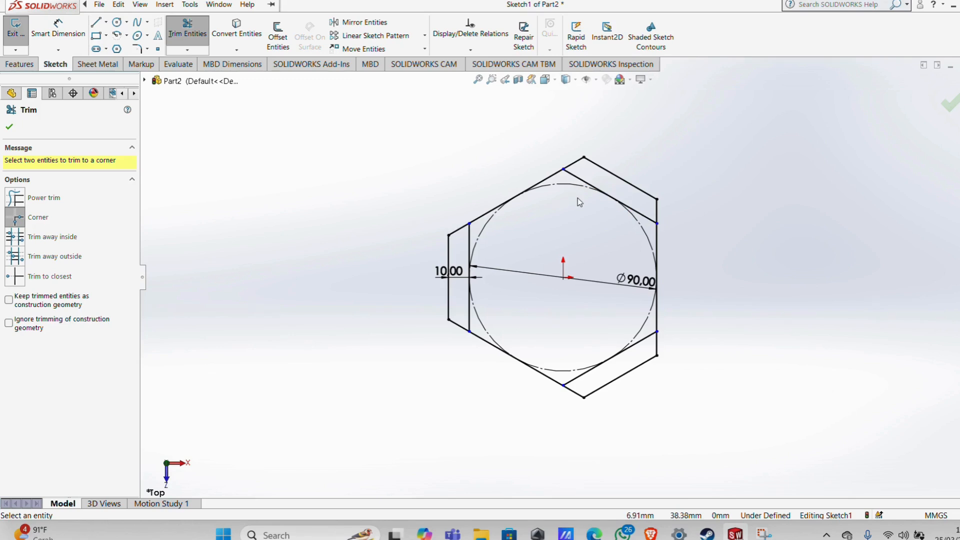
left_click(9, 125)
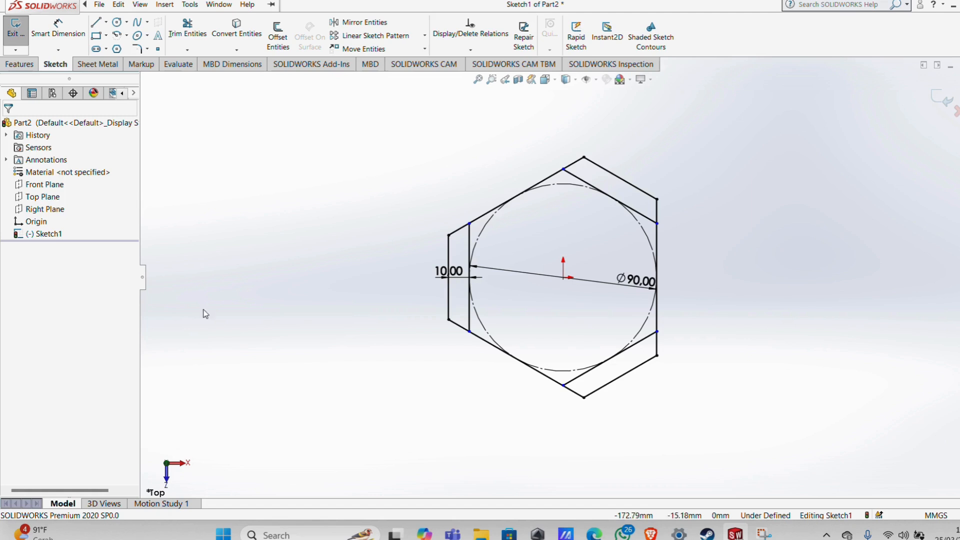
Step: Convert the hexagon's left, upper-right and lower-right inner sides to construction lines, leaving only the outer outline solid
left_click(470, 250)
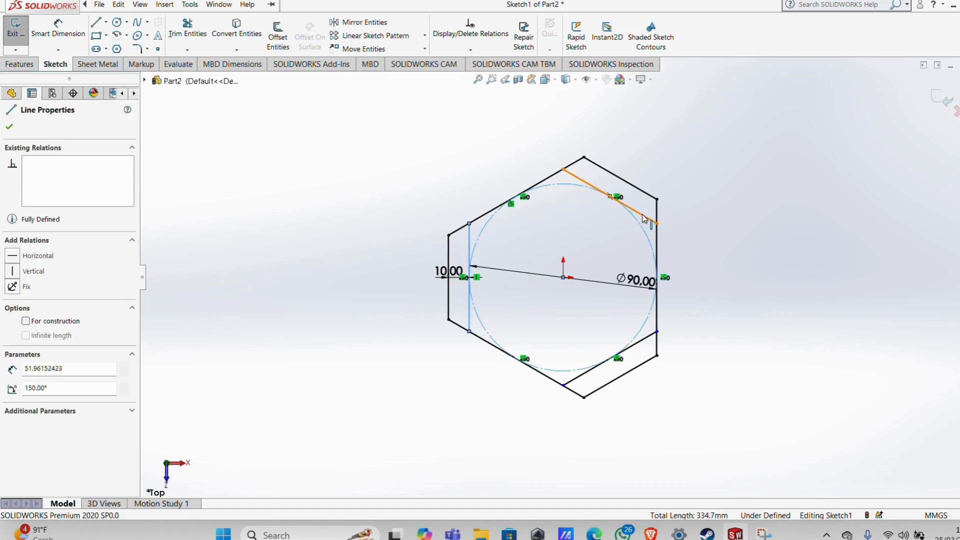
left_click(600, 210)
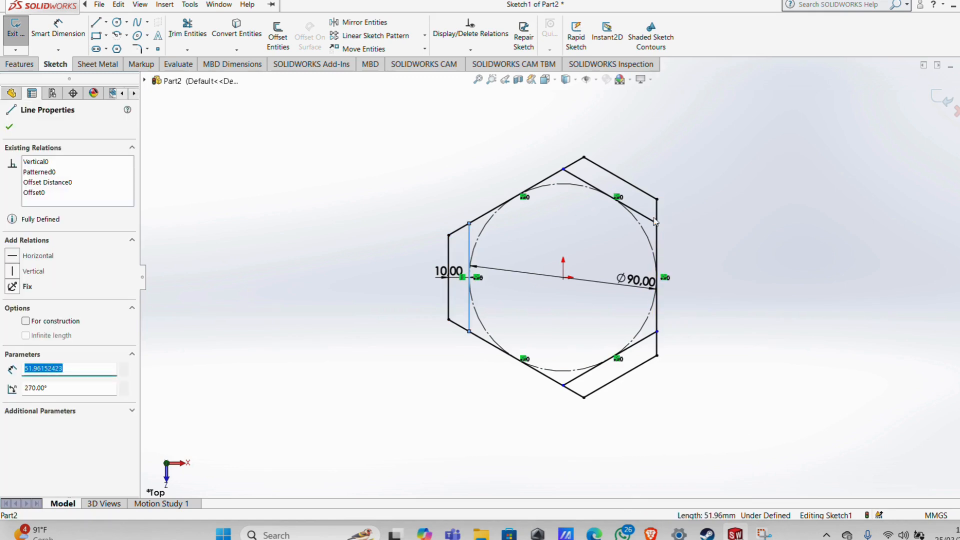
left_click(655, 221, "ctrl")
left_click(645, 339, "ctrl")
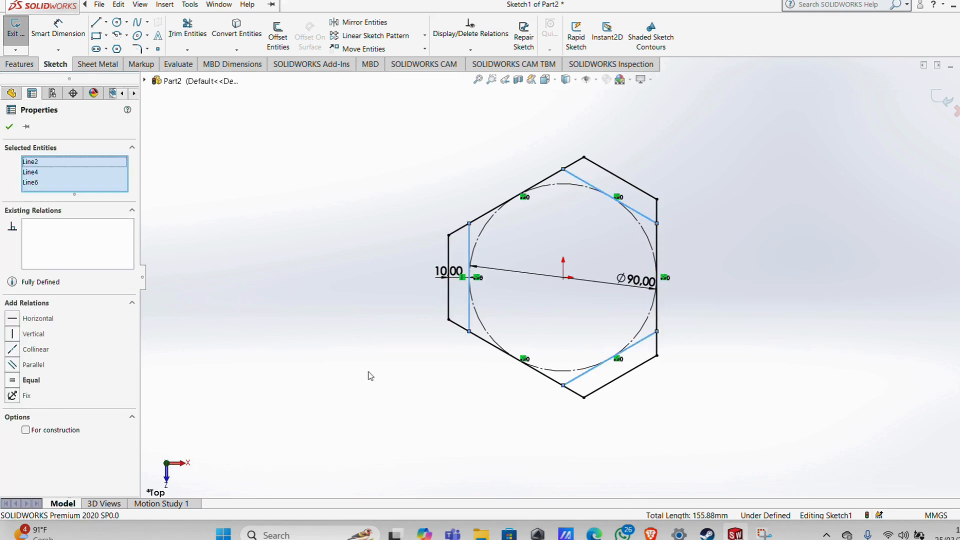
left_click(25, 430)
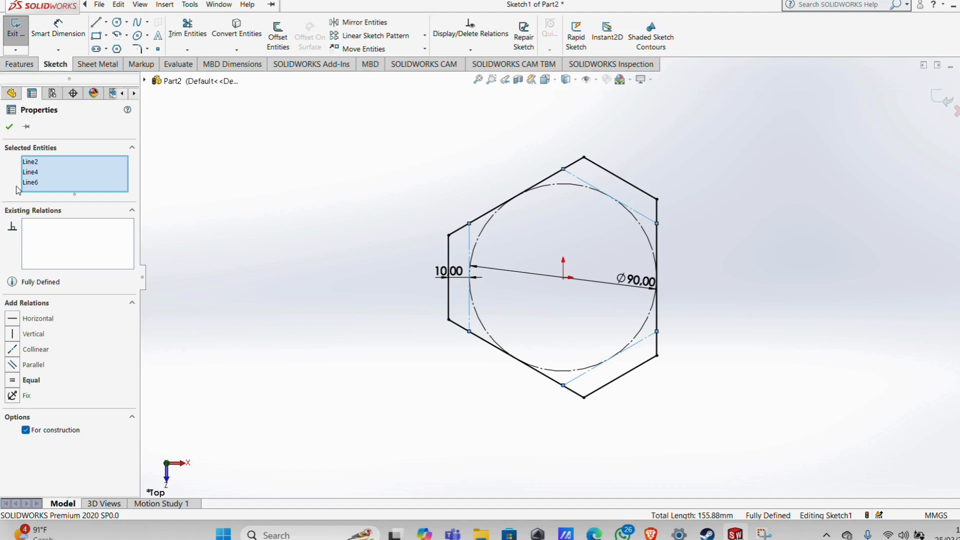
left_click(10, 127)
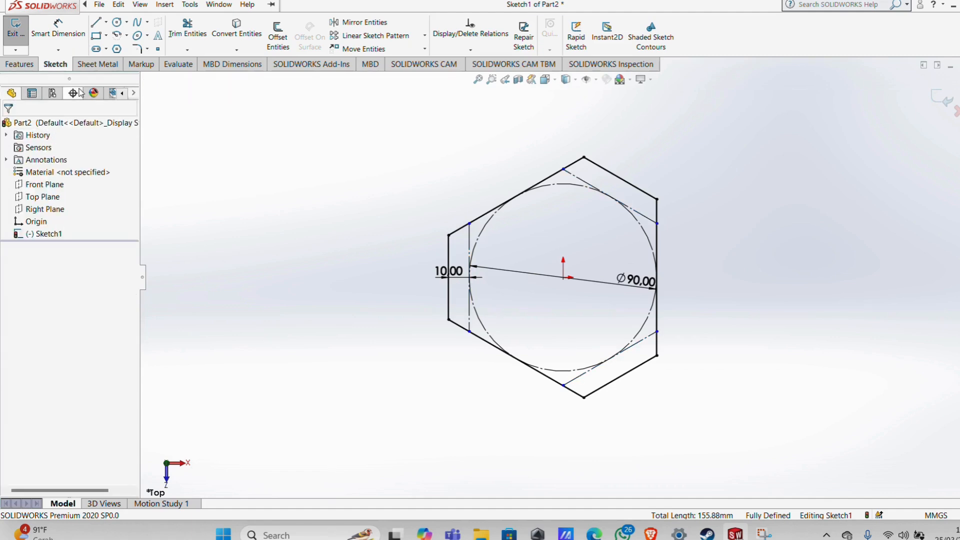
Step: Create a base flange from the closed outline with a thickness of 0.80 mm and the thickness direction reversed
left_click(98, 64)
left_click(30, 36)
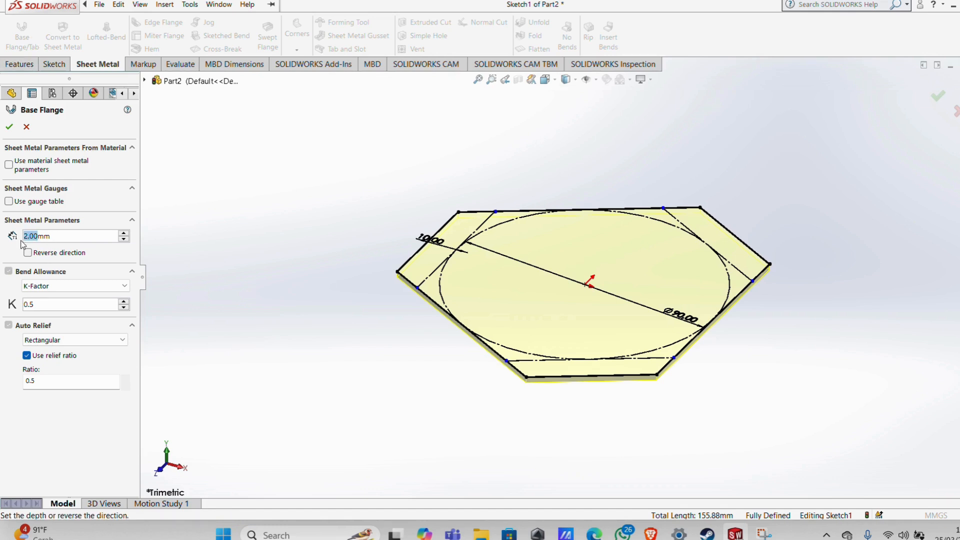
type("0.80")
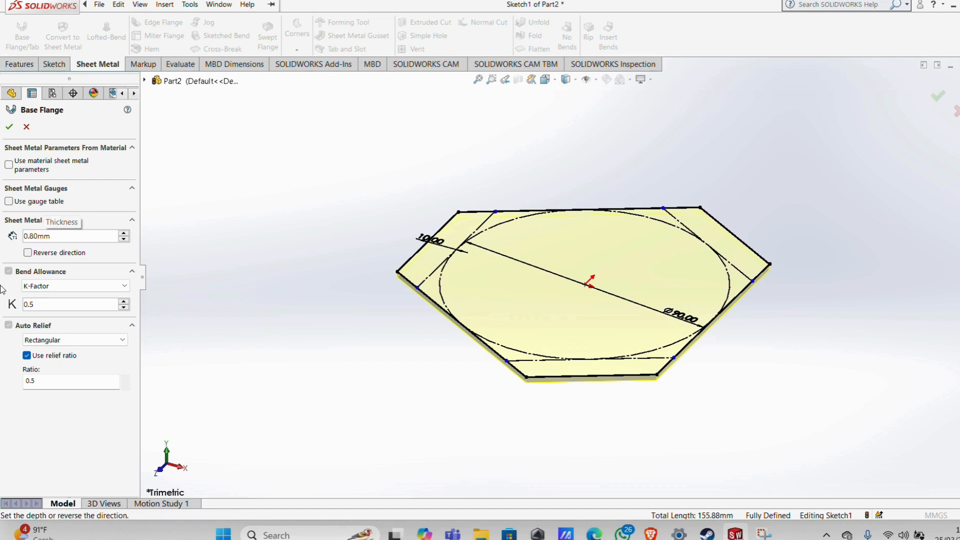
left_click(28, 252)
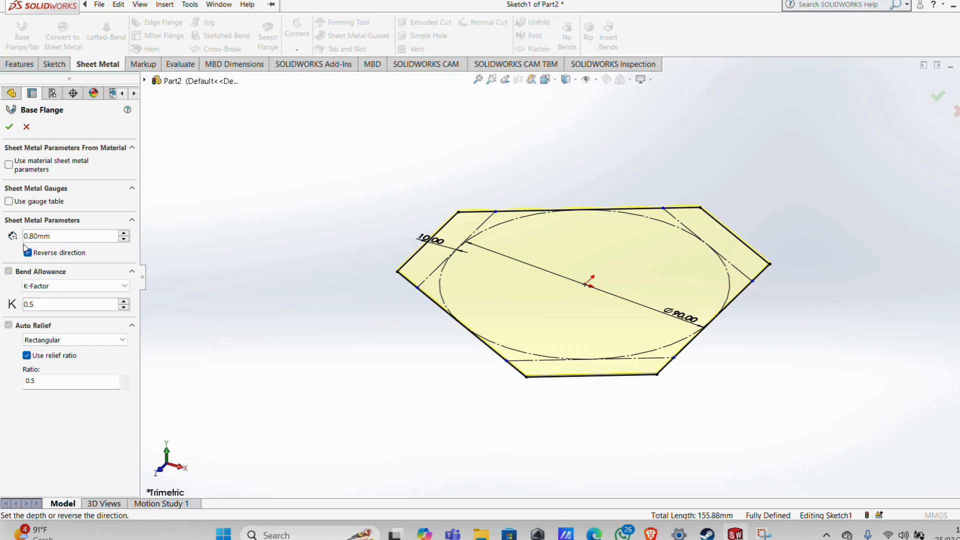
left_click(11, 126)
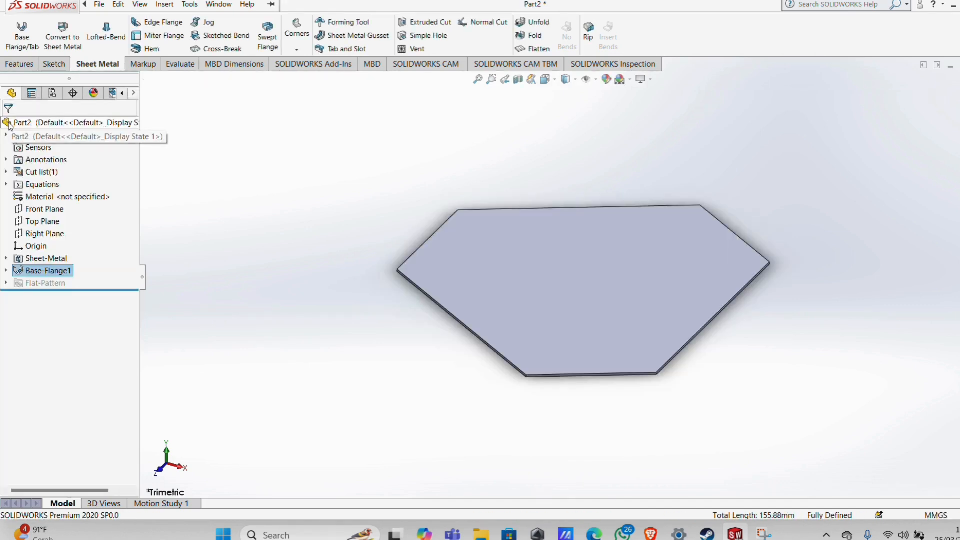
Step: Show the base flange's sketch and convert its three inner construction lines into a new sketch on the plate's top face
left_click(6, 271)
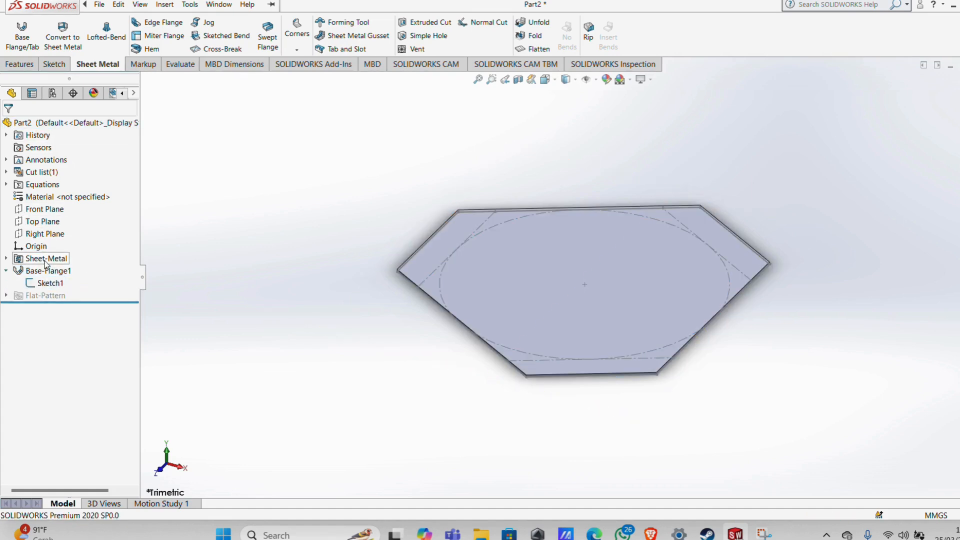
left_click(489, 298)
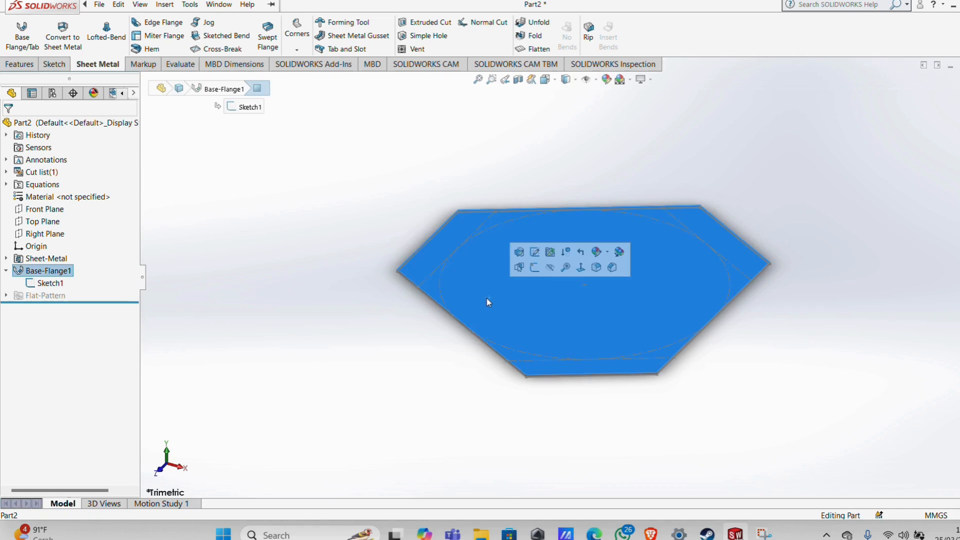
left_click(54, 64)
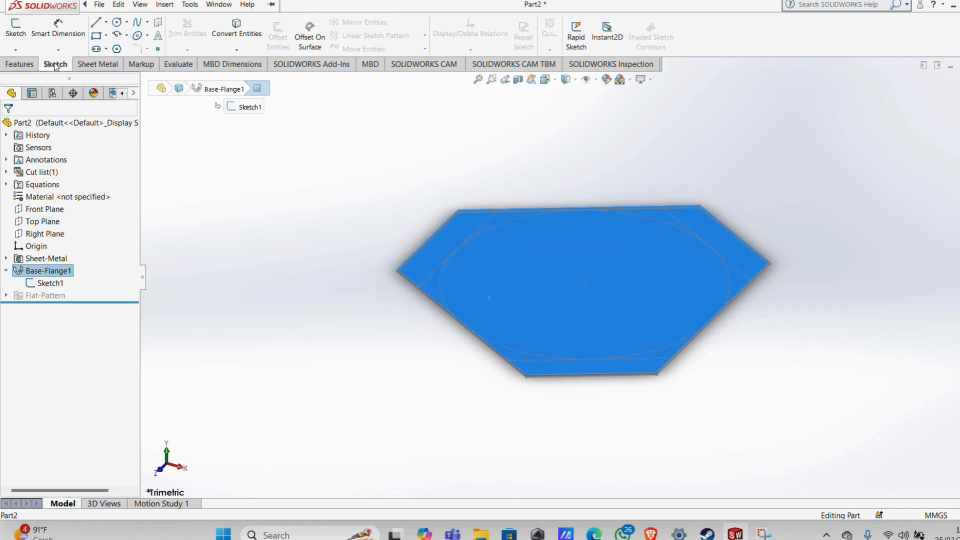
left_click(24, 41)
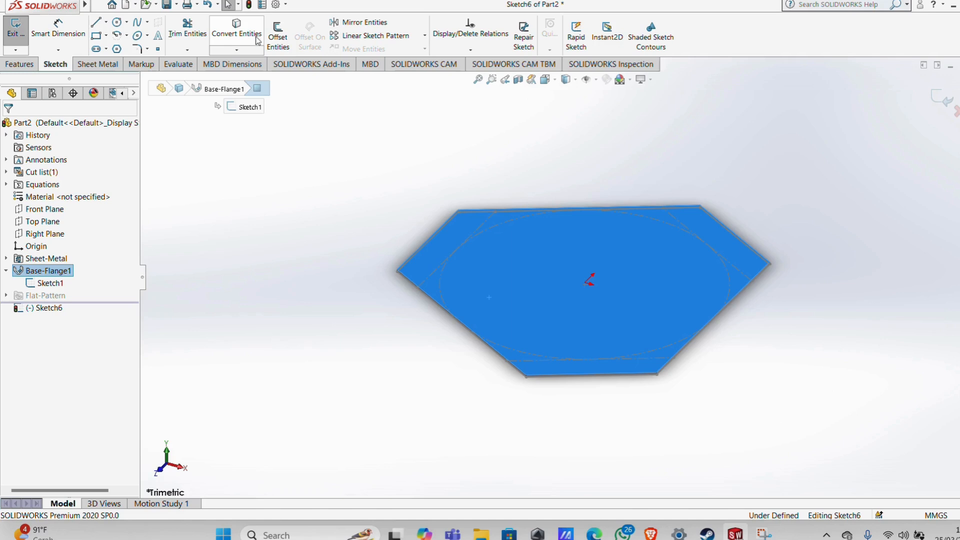
left_click(326, 268)
left_click(233, 31)
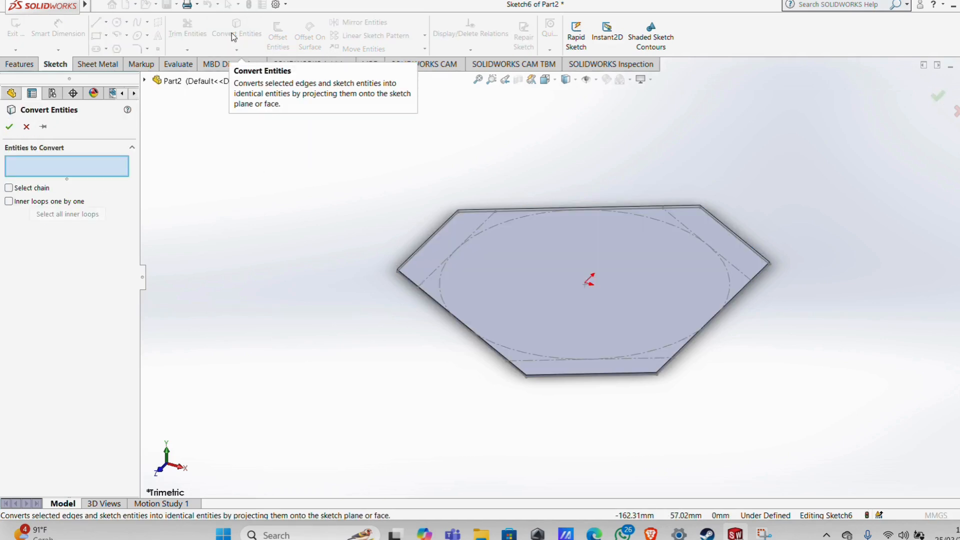
left_click(9, 127)
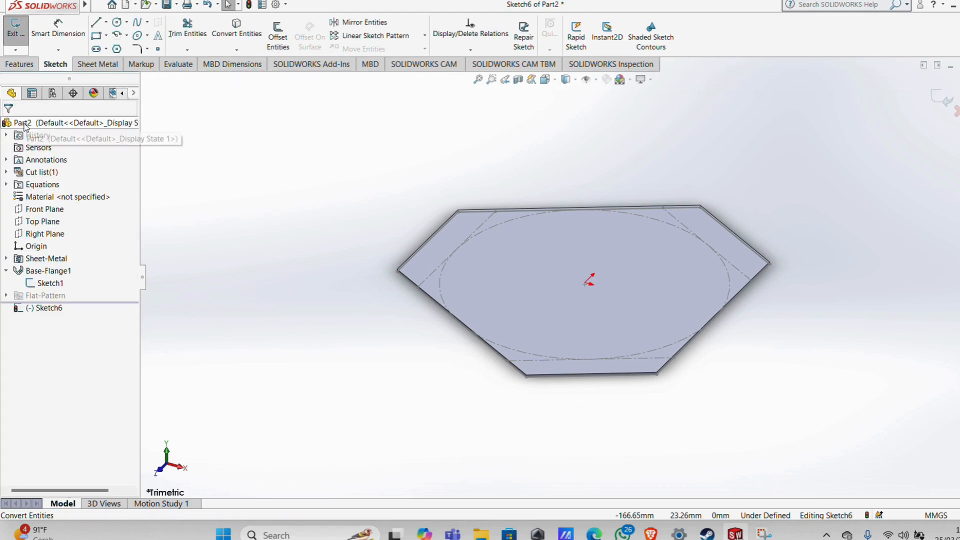
left_click(455, 259)
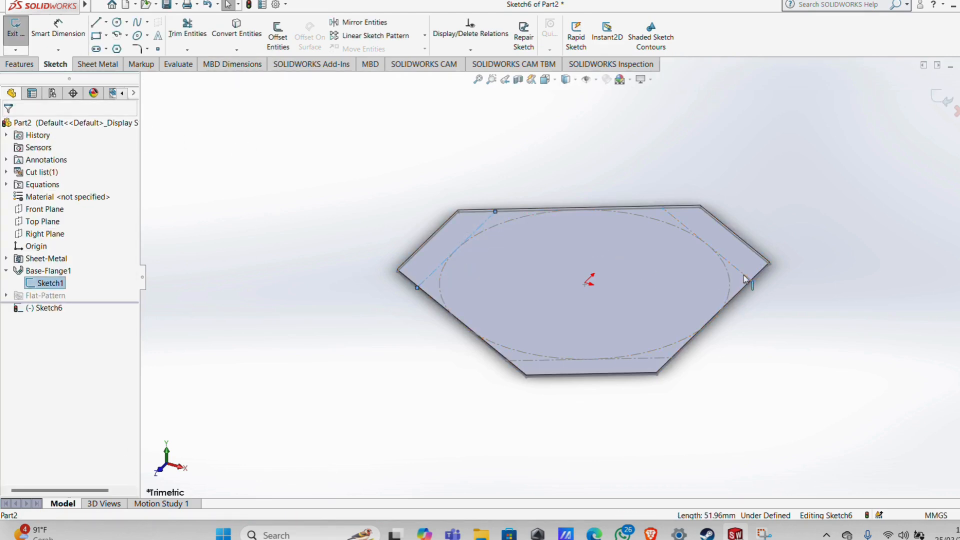
left_click(237, 29)
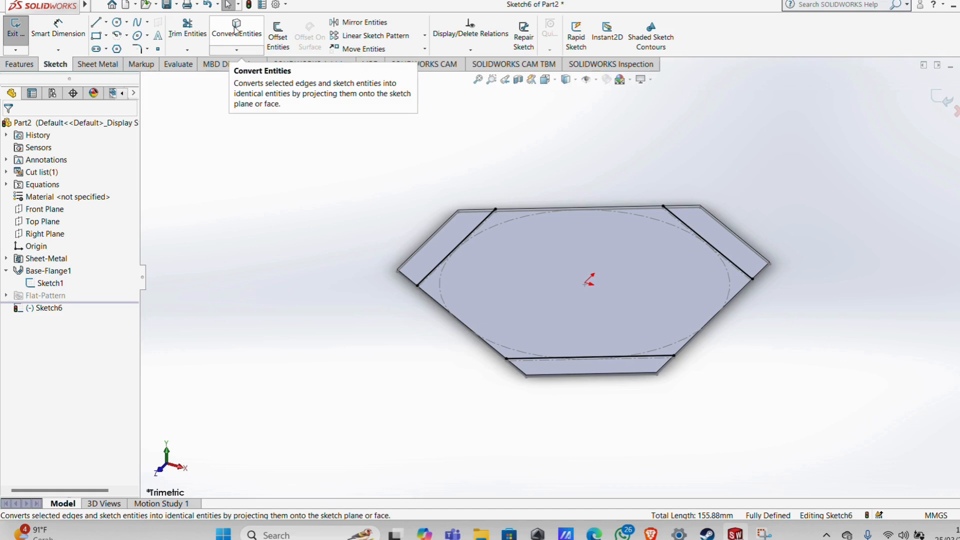
Step: Bend the three edge flaps down 90° with Sketched Bend, central face fixed, Material Outside position and default radius, and hide the base flange's sketch
left_click(109, 65)
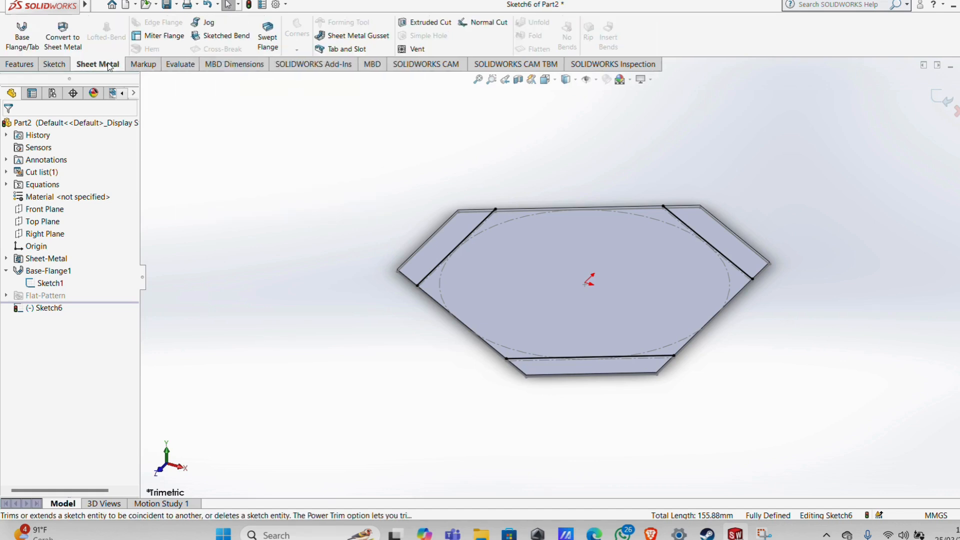
left_click(224, 35)
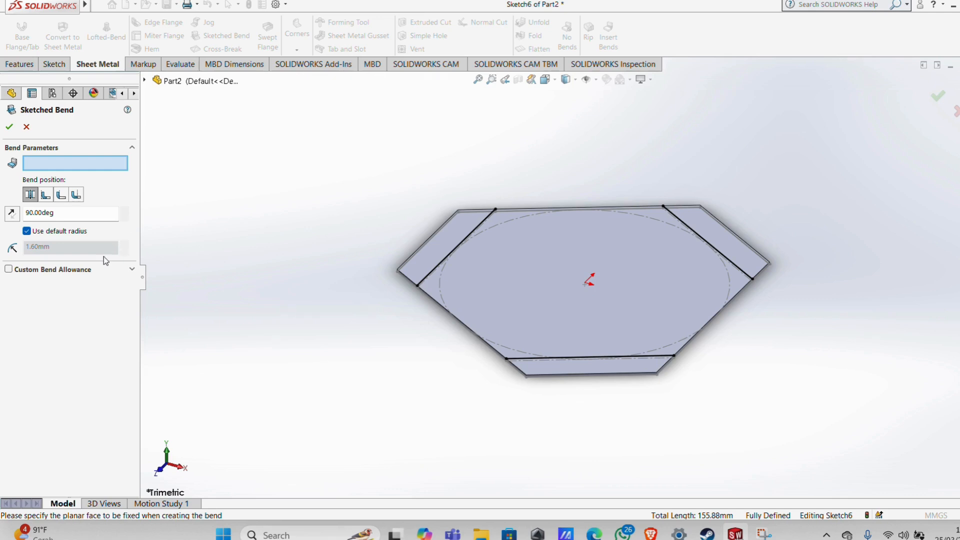
left_click(64, 198)
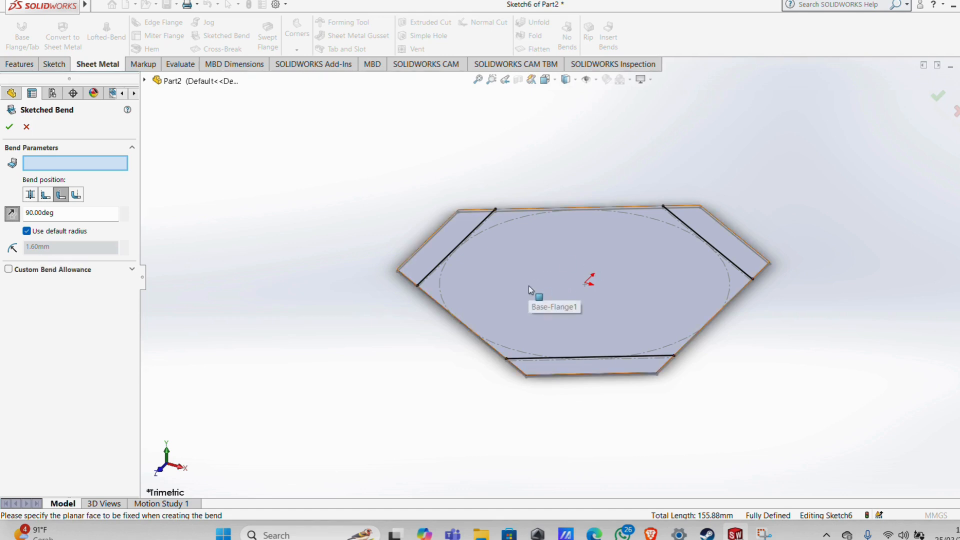
left_click(542, 282)
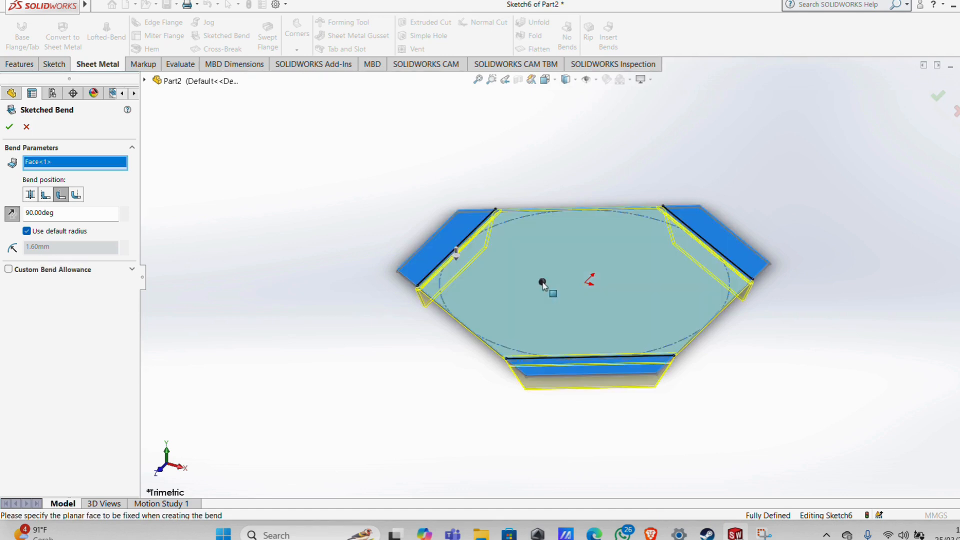
left_click(12, 214)
left_click(12, 214)
left_click(10, 127)
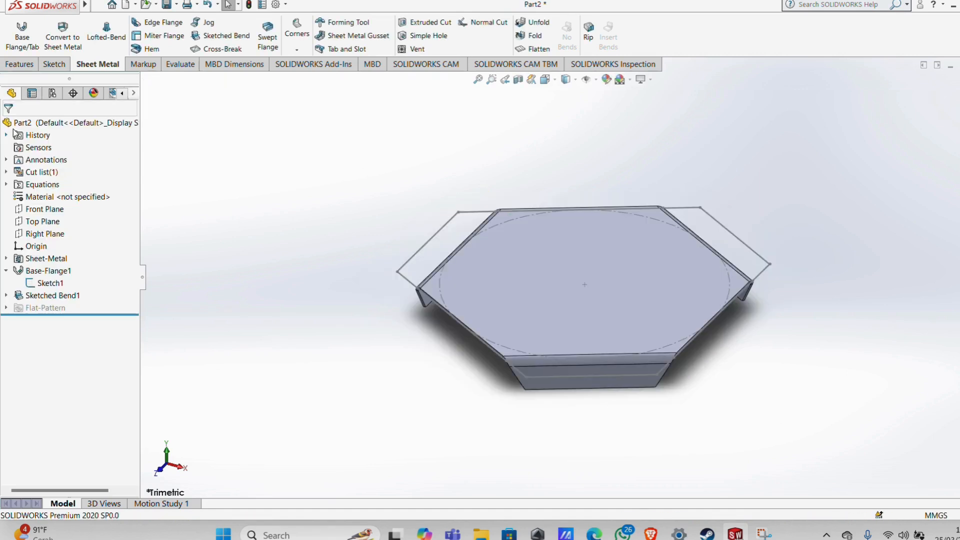
left_click(49, 283)
left_click(50, 271)
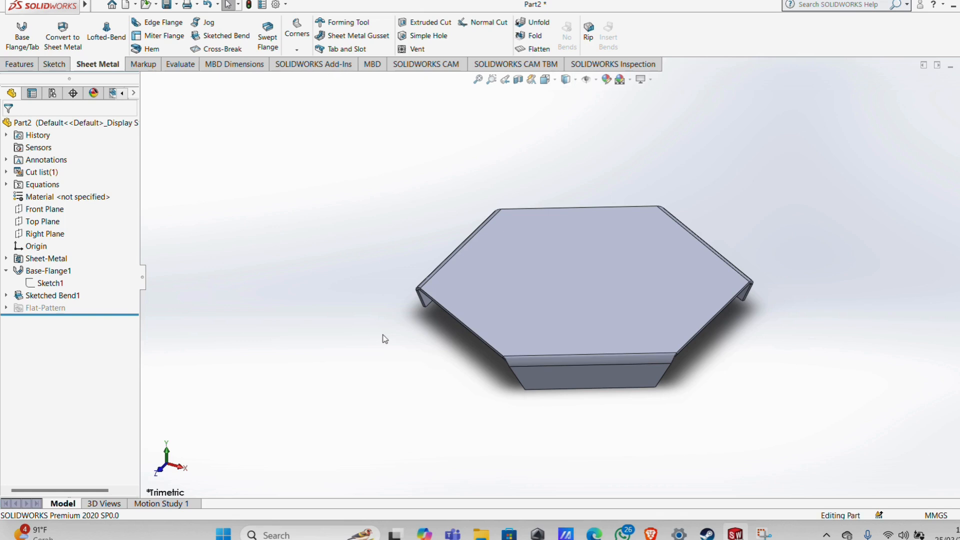
Step: Create a new part document
left_click(100, 6)
left_click(120, 21)
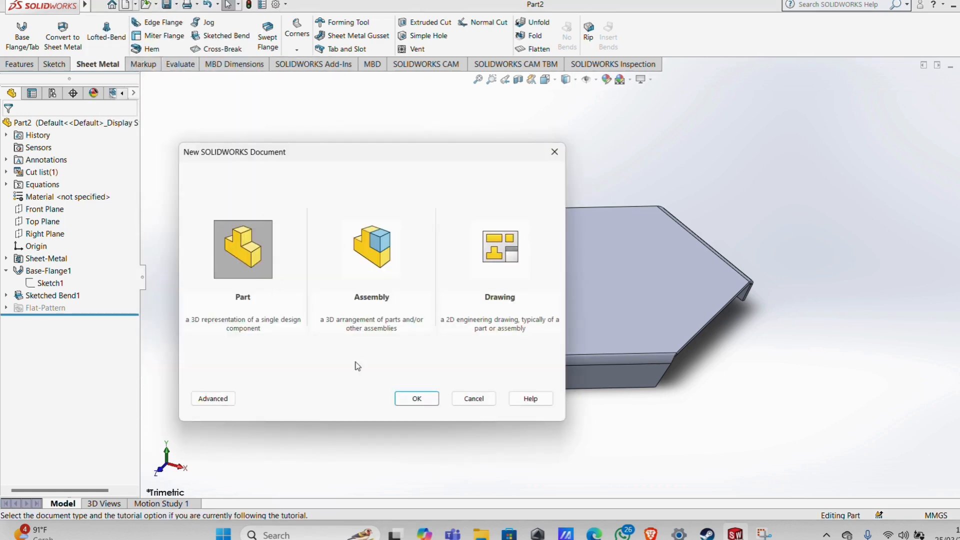
left_click(415, 396)
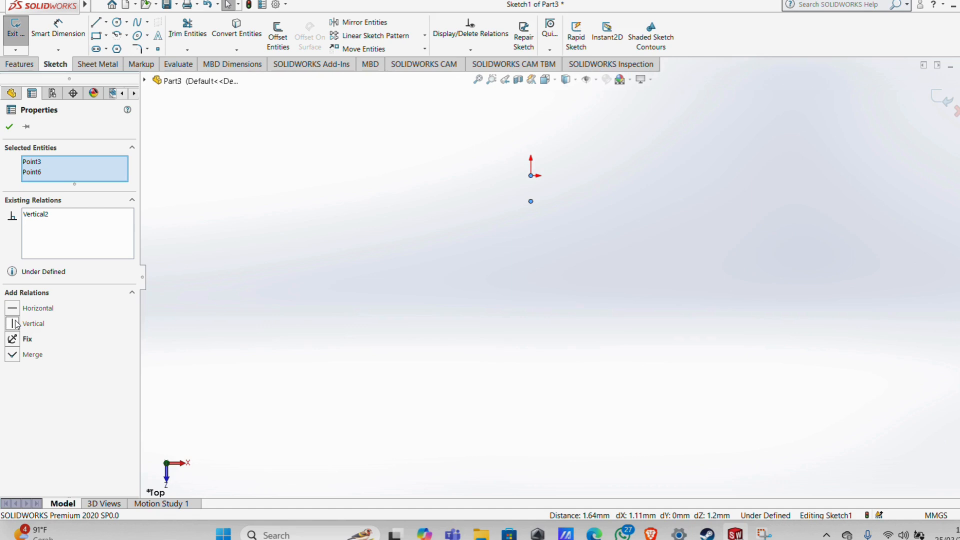
Step: Dimension the vertical distance between the origin and the second arc centre point below it to 0.50 mm
left_click(58, 30)
left_click(531, 176)
left_click(531, 201)
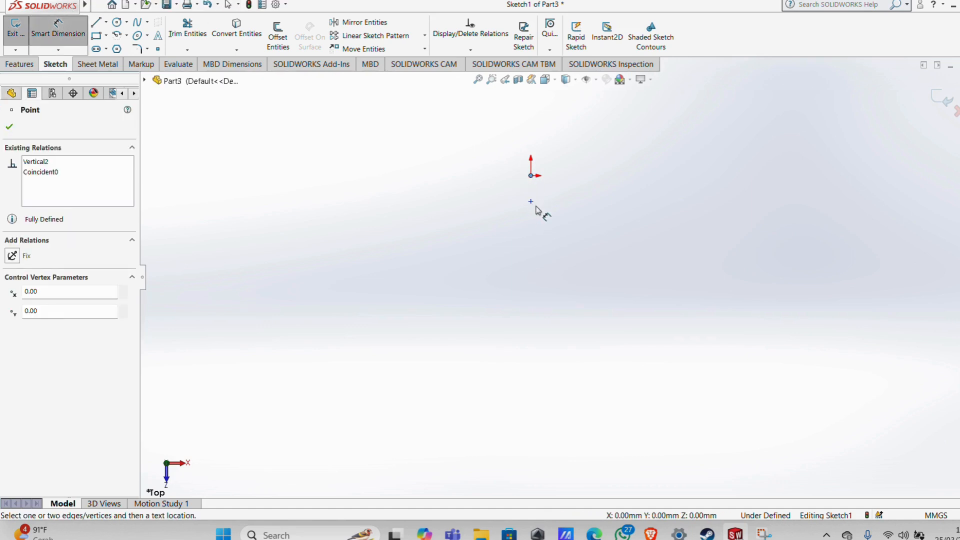
left_click(596, 204)
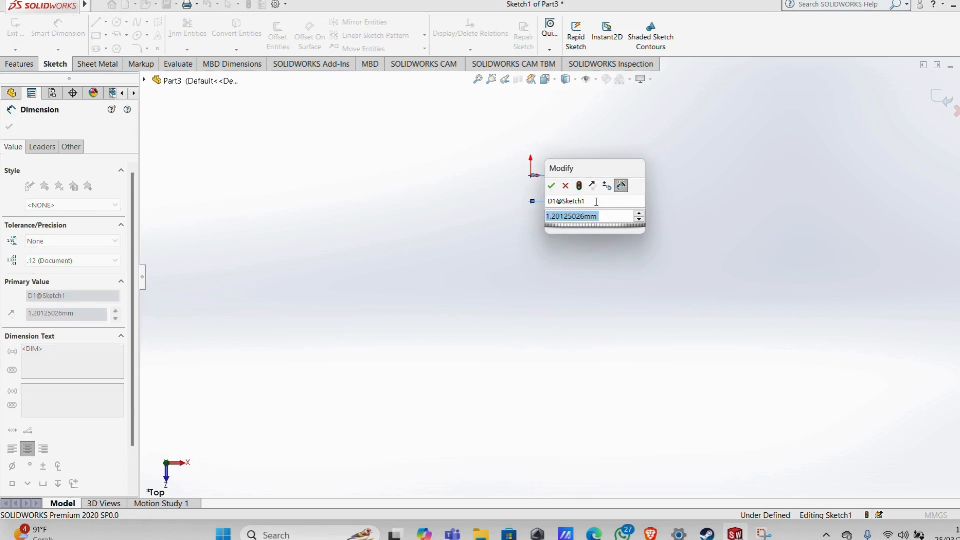
type("0.50")
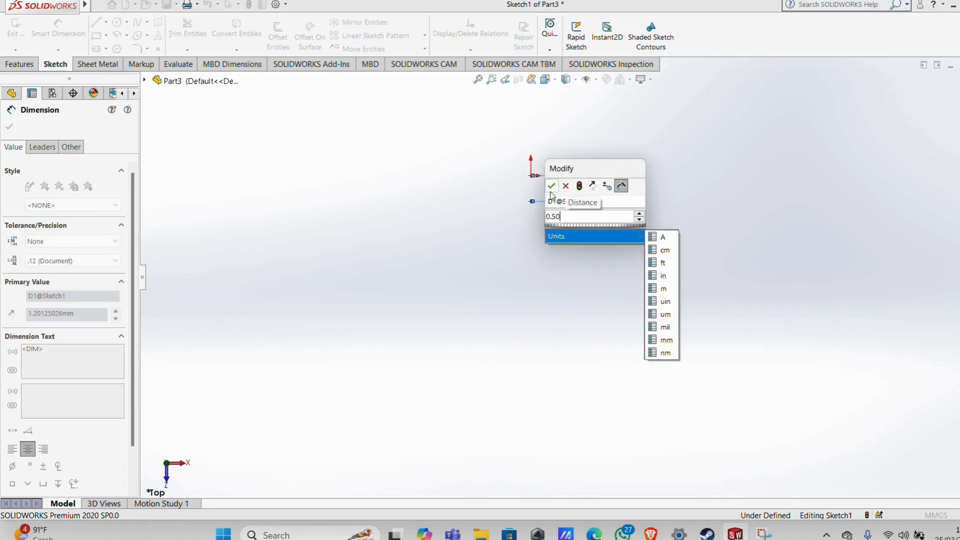
key("Return")
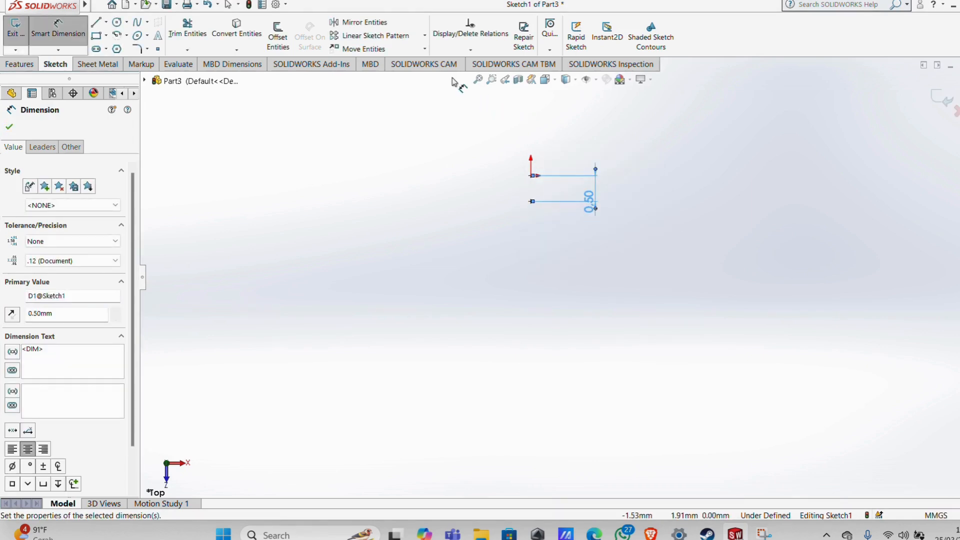
Step: Dimension the horizontal overlap between the upper ends of the two arcs to 10 mm
left_click(478, 80)
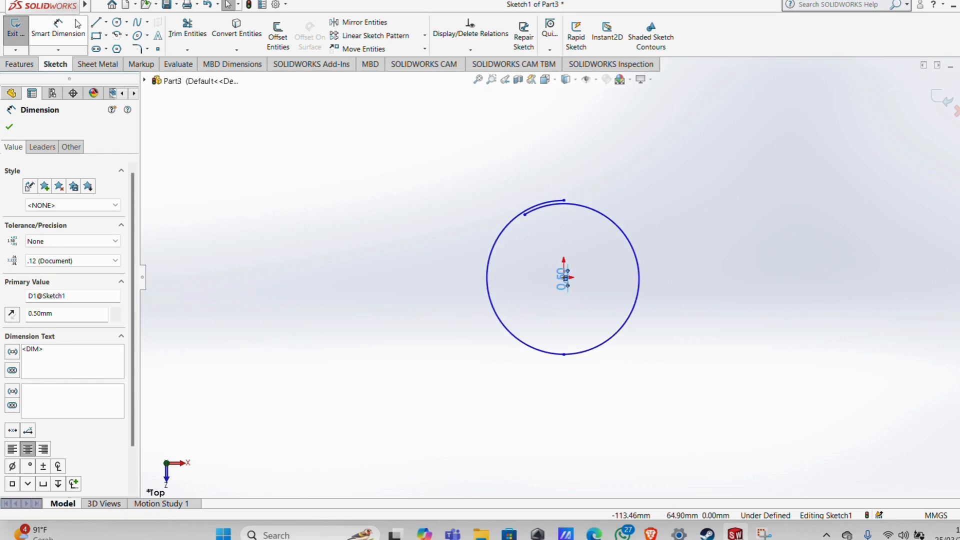
left_click(553, 210)
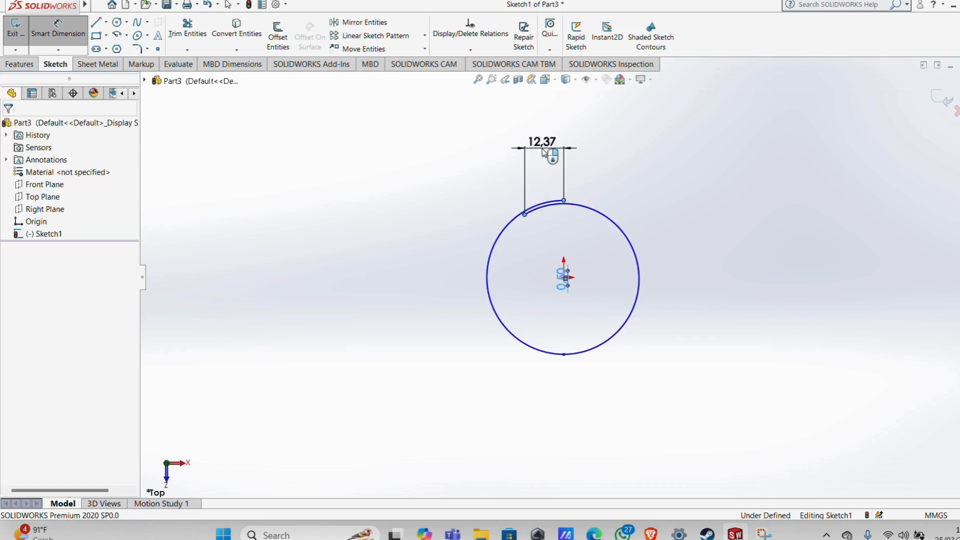
left_click(554, 142)
type("10")
key("Return")
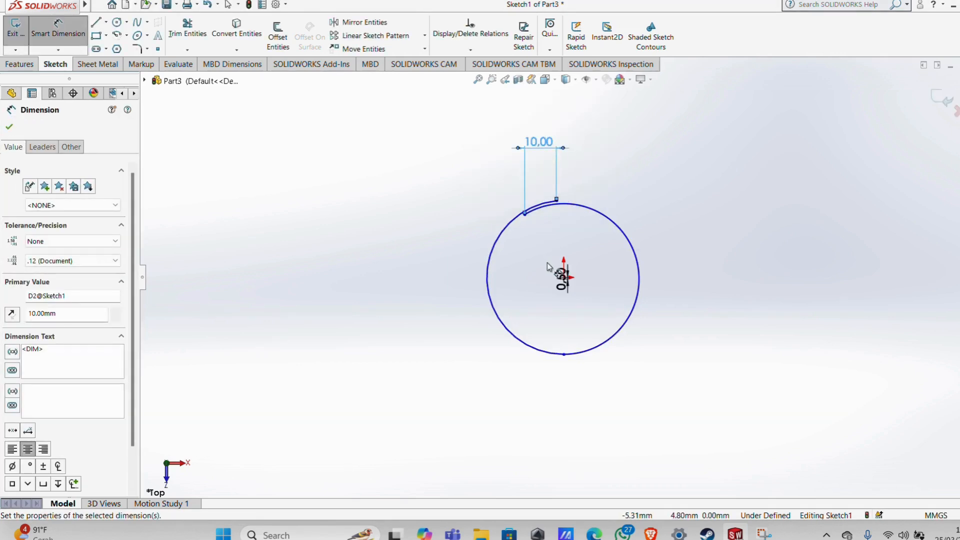
Step: Dimension the radius of the right-hand arc to 35 mm
left_click(647, 228)
left_click(674, 198)
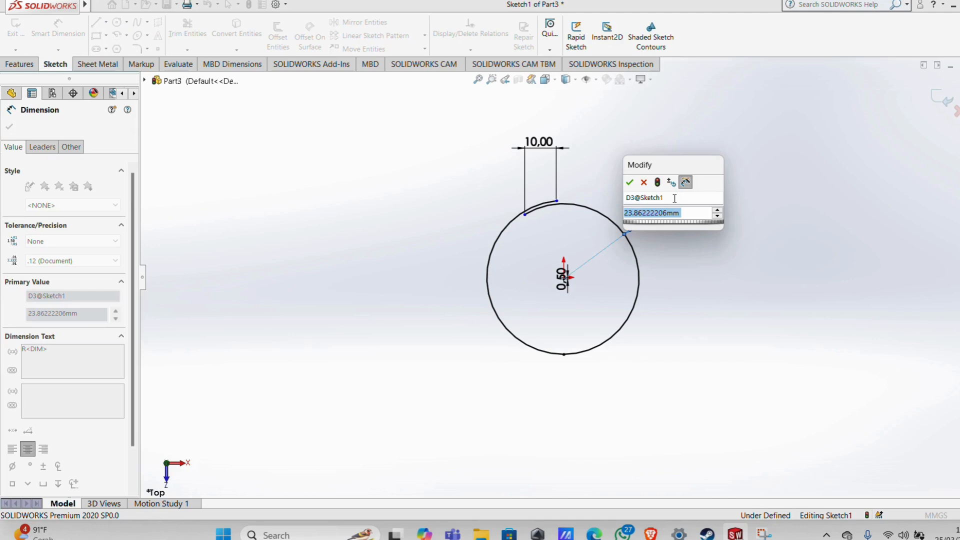
type("35")
key("Return")
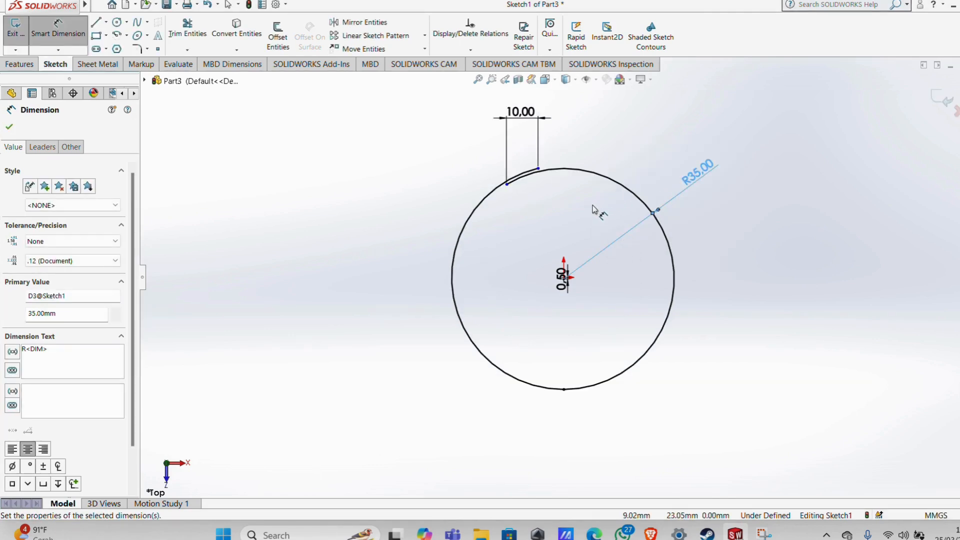
Step: Start a Base Flange from the overlapping-arc sketch with a thickness of 0.80 mm
left_click(97, 64)
left_click(27, 34)
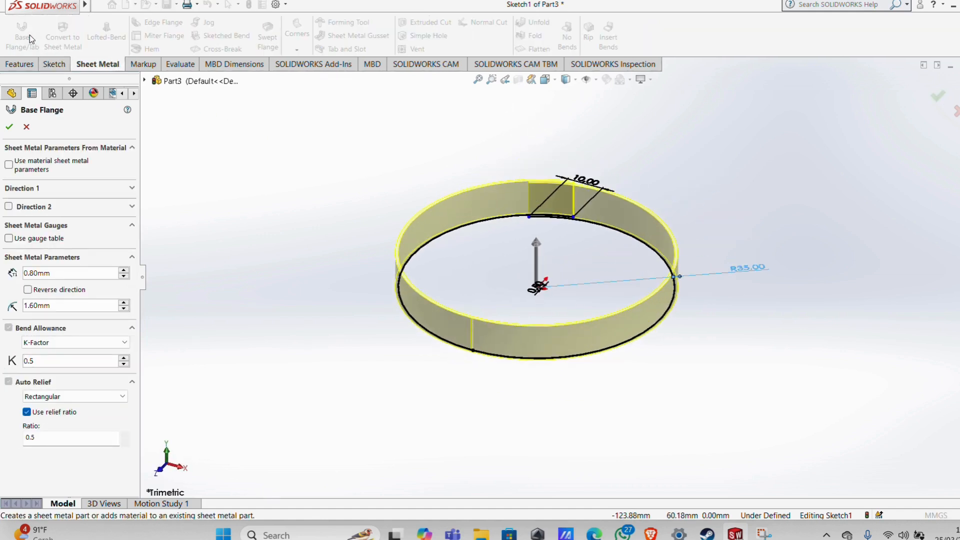
left_click(96, 4)
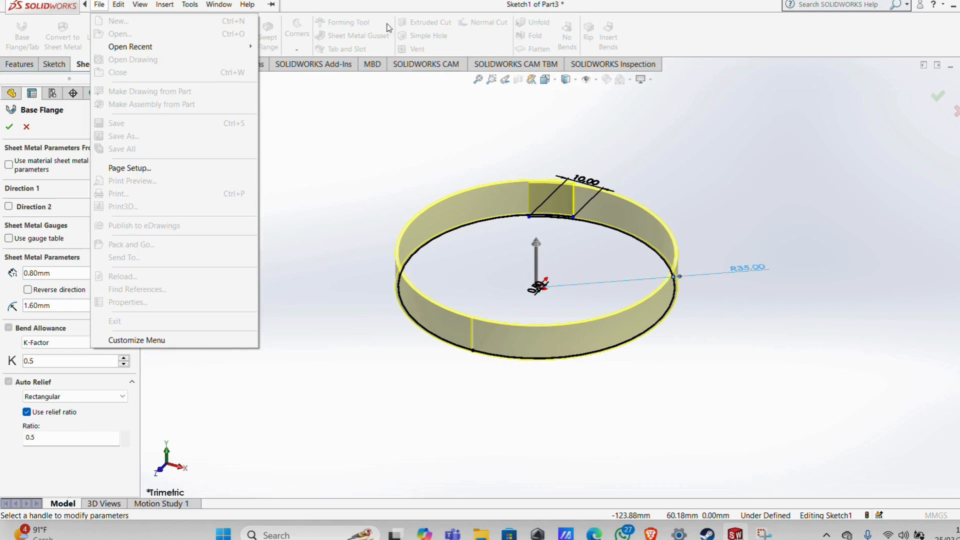
left_click(422, 23)
left_click(38, 275)
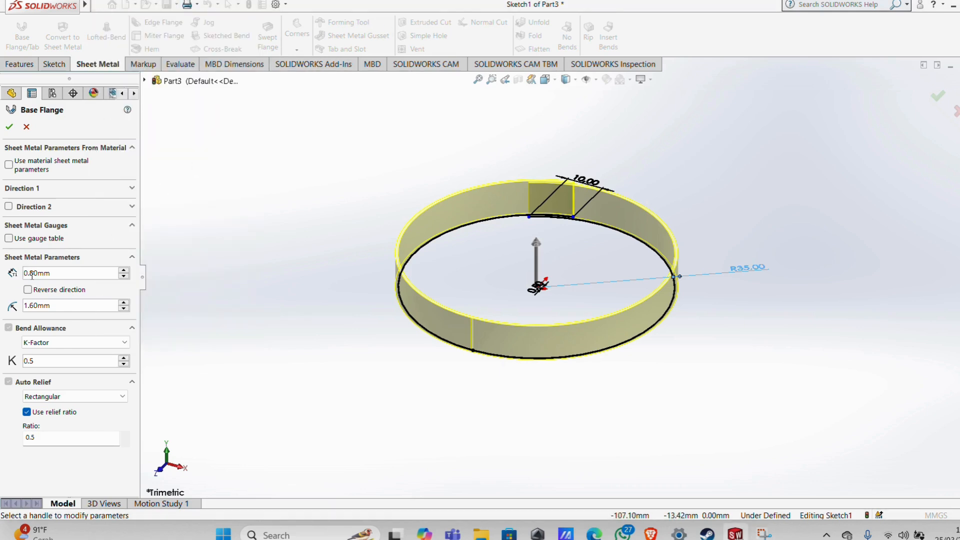
type("25")
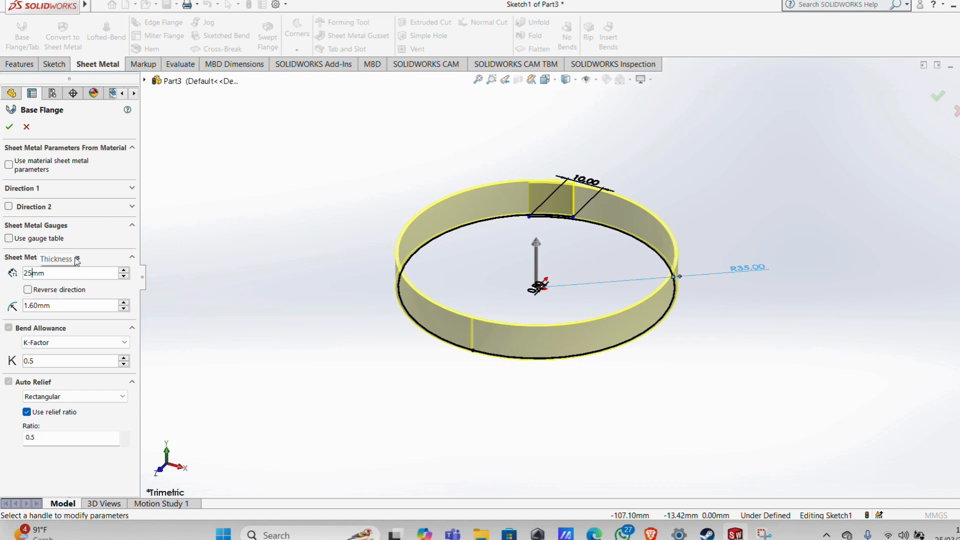
key("BackSpace")
key("BackSpace")
type("0.80")
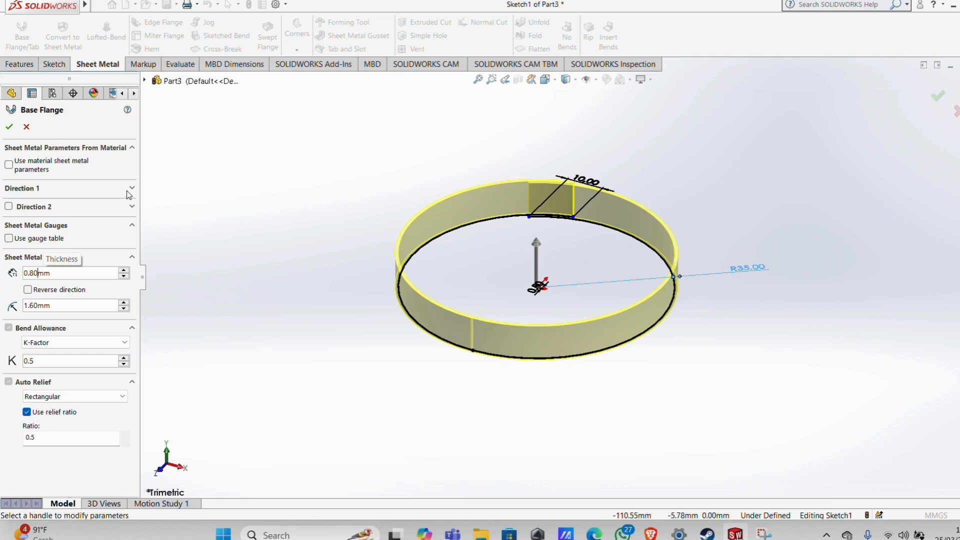
Step: Set the base flange's Direction 1 depth to 25 mm and create the ring
left_click(128, 191)
left_click(26, 232)
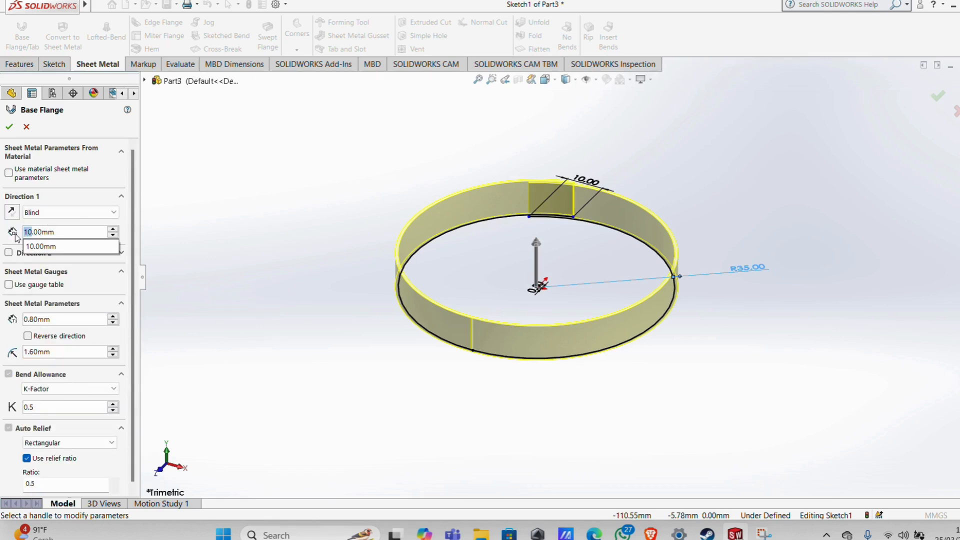
type("25")
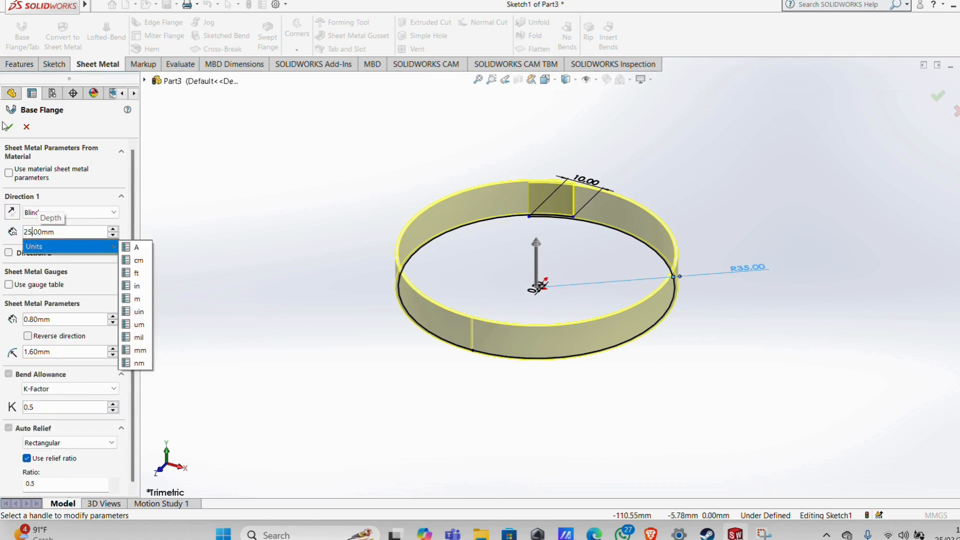
left_click(10, 128)
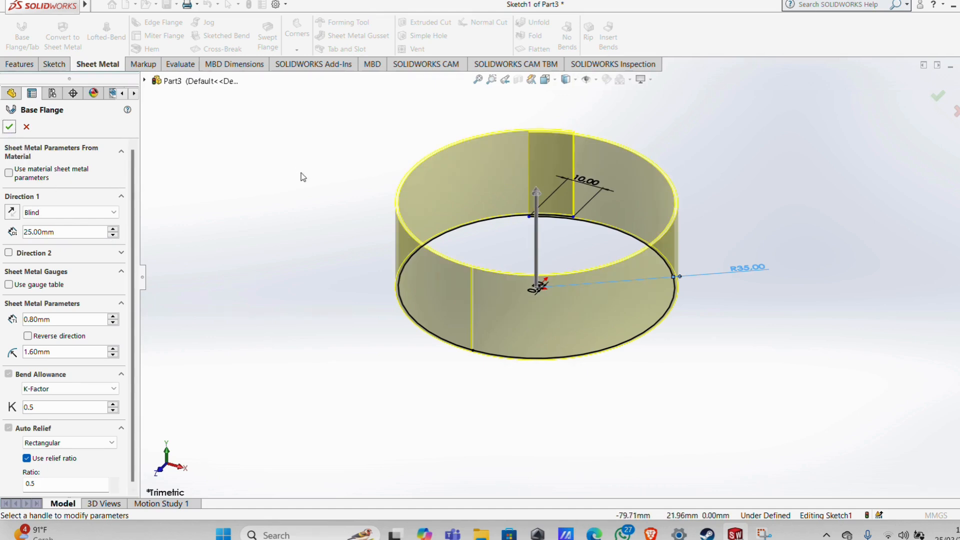
left_click(8, 127)
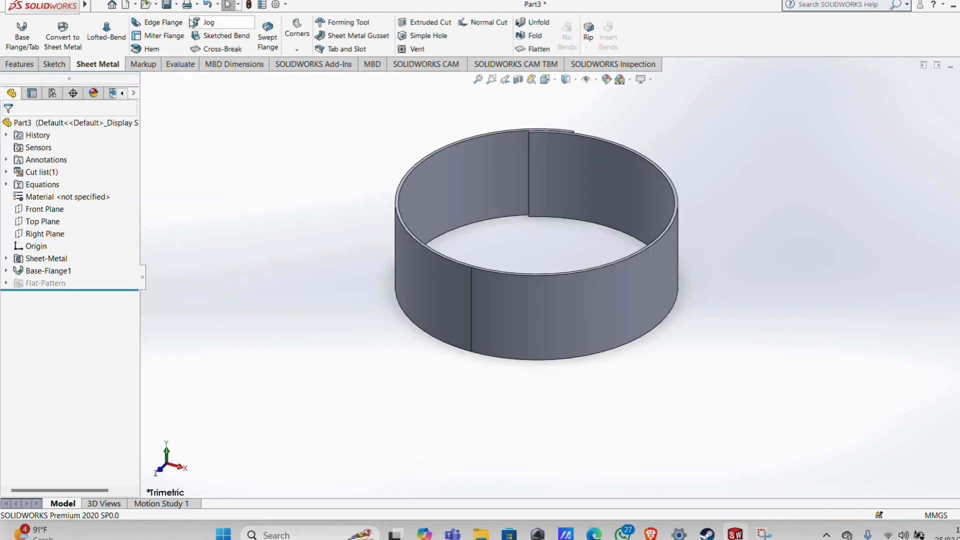
Step: In a new part, sketch a centre-point arc about the origin on the Front Plane, about 32.57 mm in radius and spanning about 309°
left_click(132, 4)
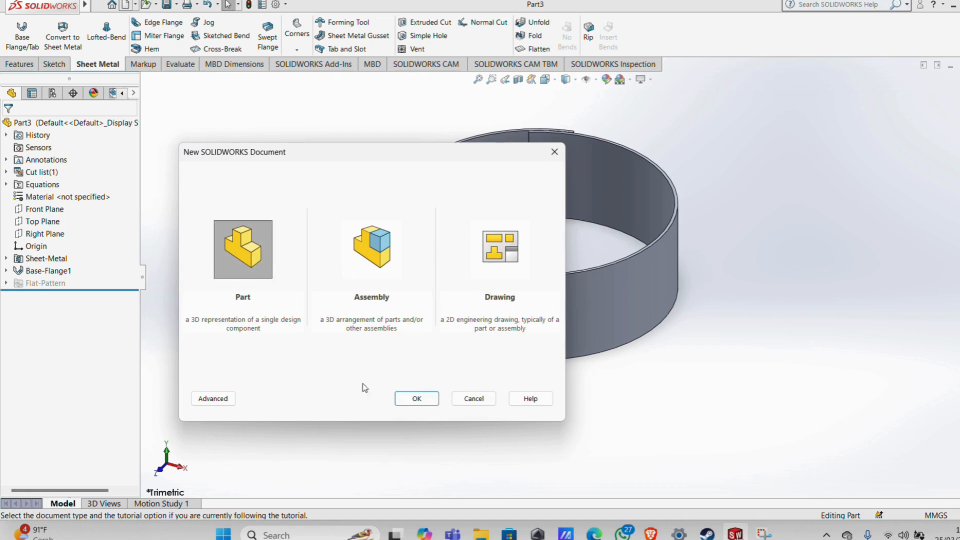
left_click(415, 399)
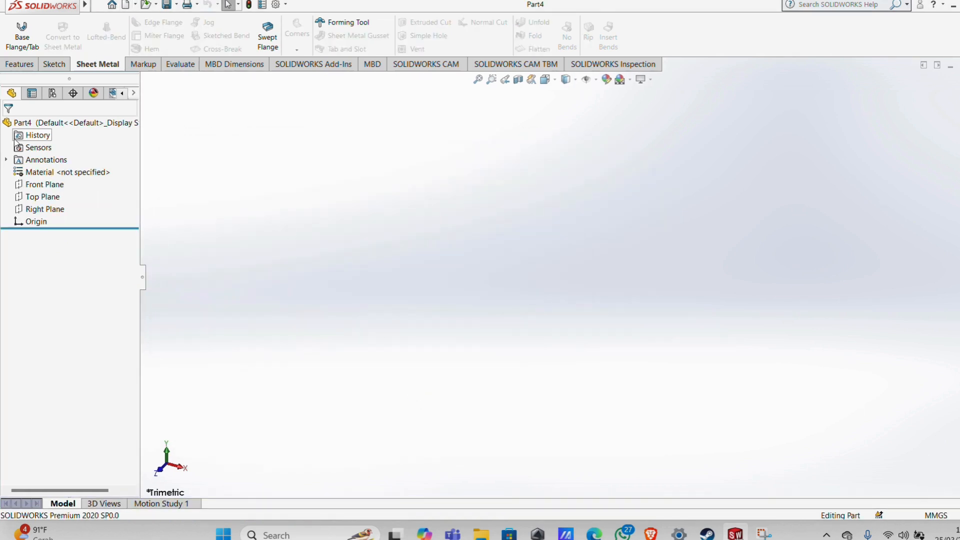
left_click(45, 184)
left_click(55, 64)
left_click(115, 36)
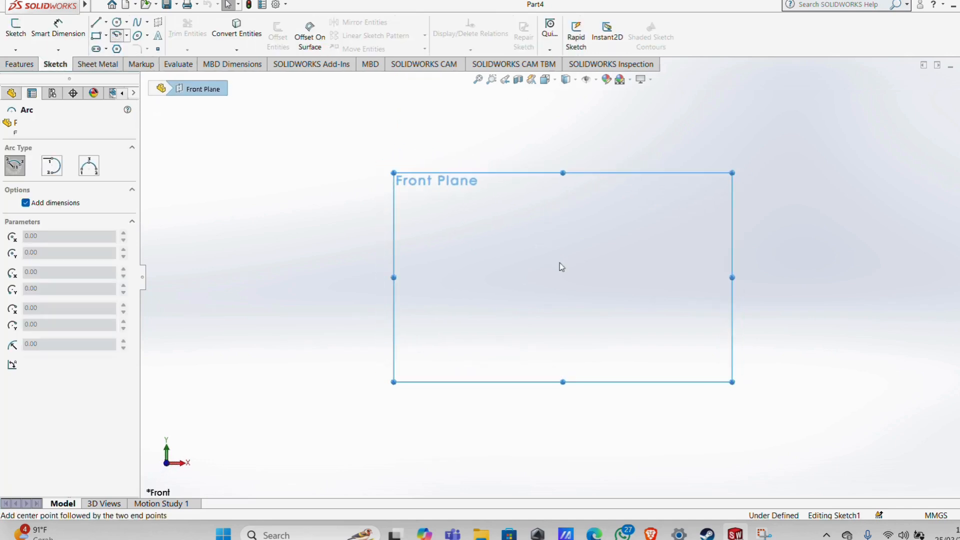
left_click(563, 278)
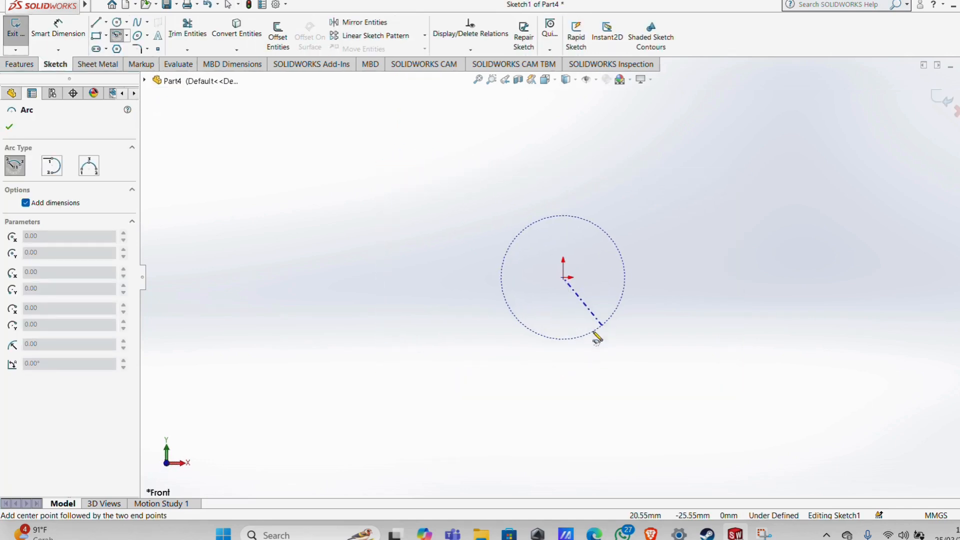
left_click(603, 332)
left_click(627, 276)
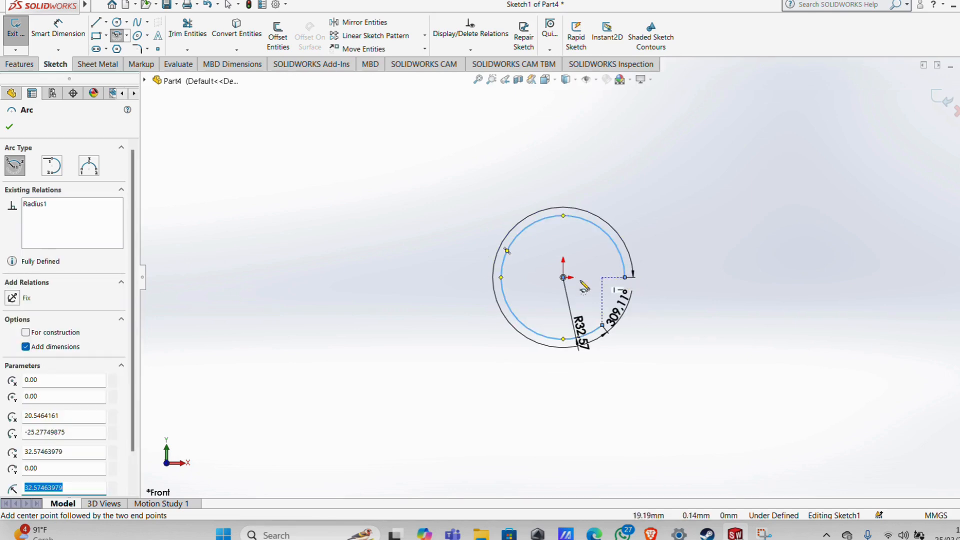
left_click(9, 127)
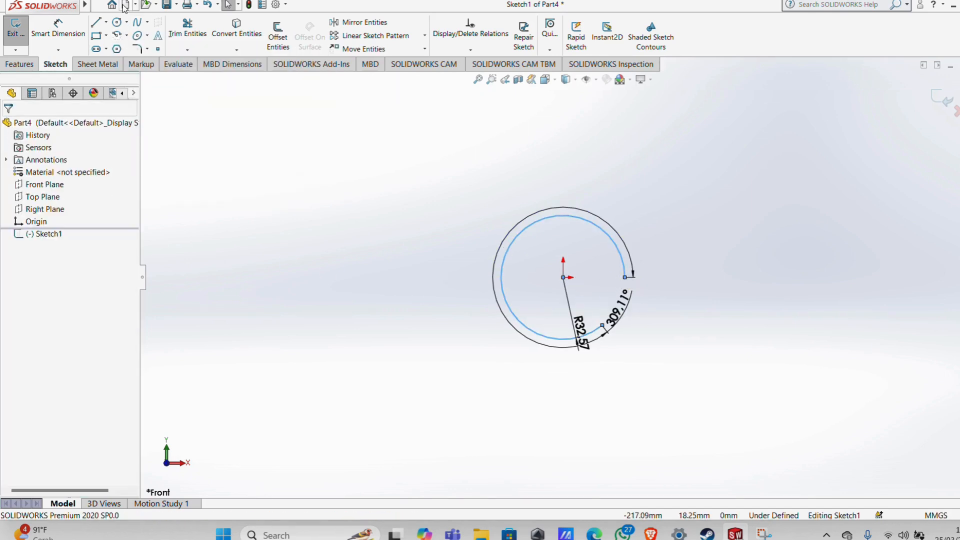
Step: Sketch a vertical line about 72 mm long downward from the arc's right-hand end, tangent to the arc
key("l")
left_click(625, 414)
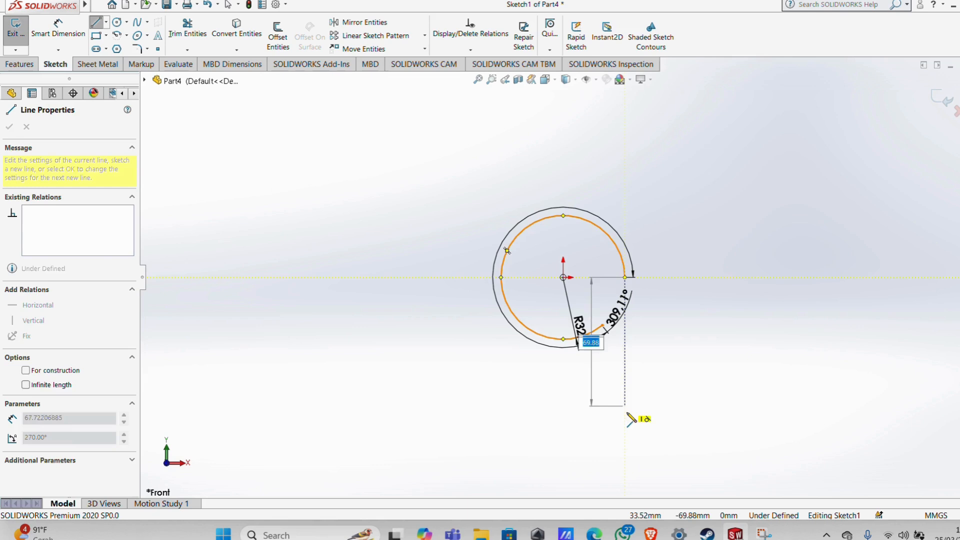
key("Escape")
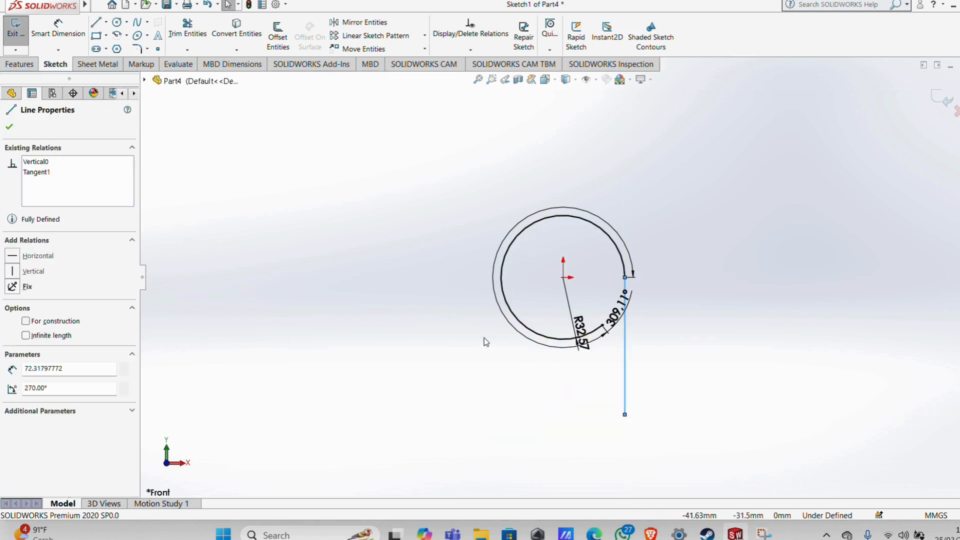
left_click(386, 274)
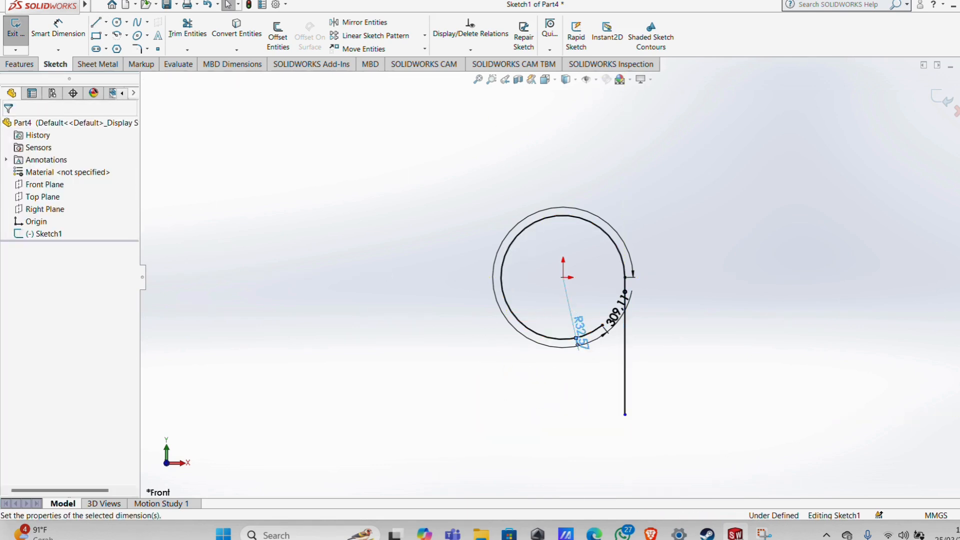
Step: Delete the arc's automatic radius and angle dimensions
right_click(570, 307)
left_click(576, 399)
right_click(617, 307)
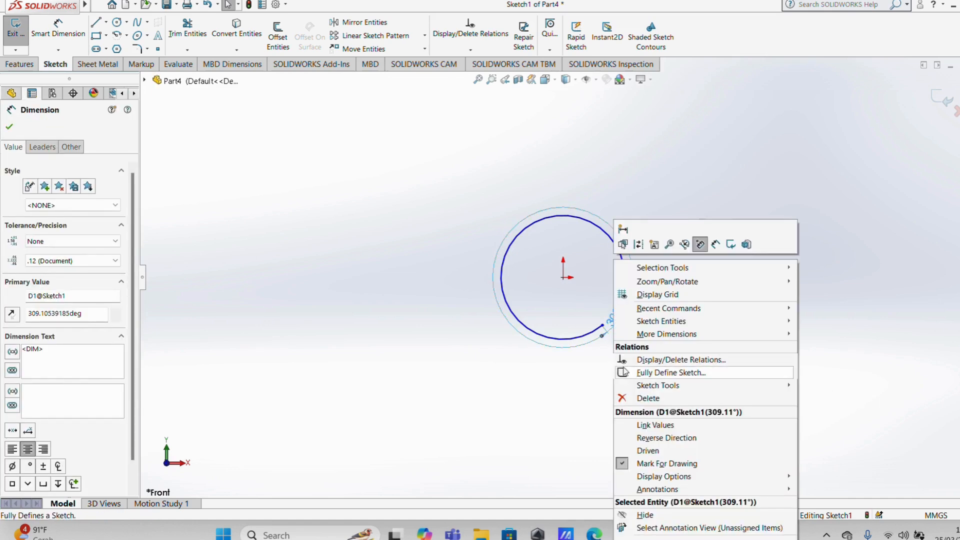
left_click(628, 396)
Step: Dimension the vertical distance between the origin and the line's lower endpoint to 20 mm
left_click(58, 30)
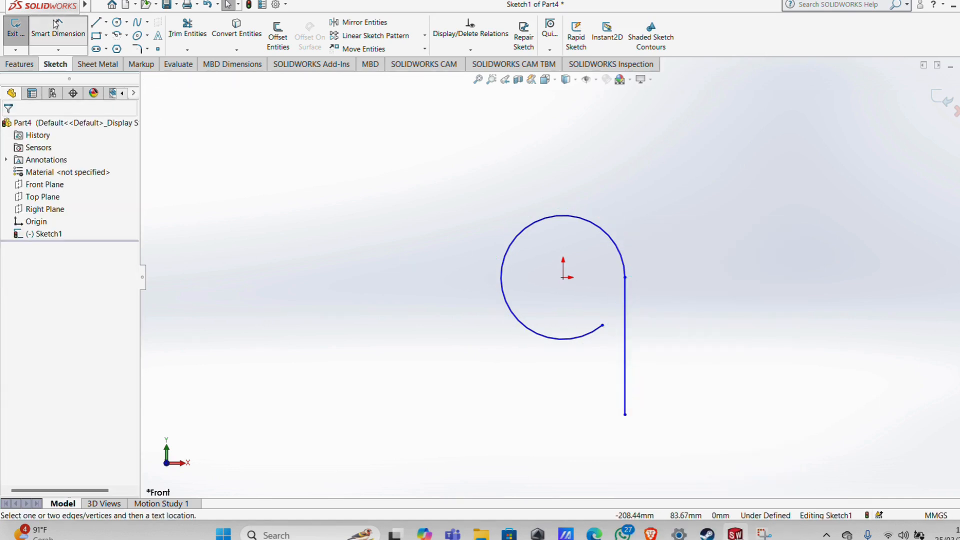
left_click(562, 278)
left_click(625, 414)
left_click(436, 400)
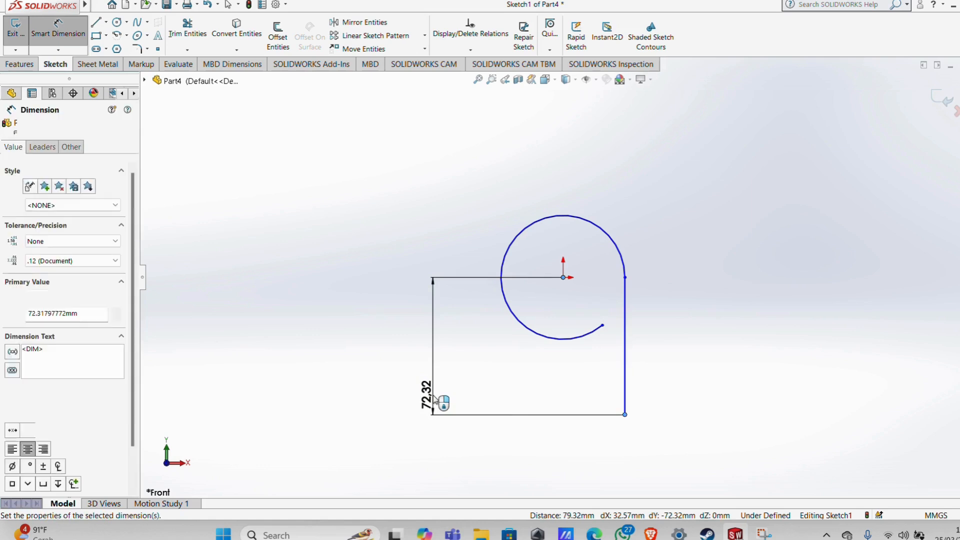
type("20")
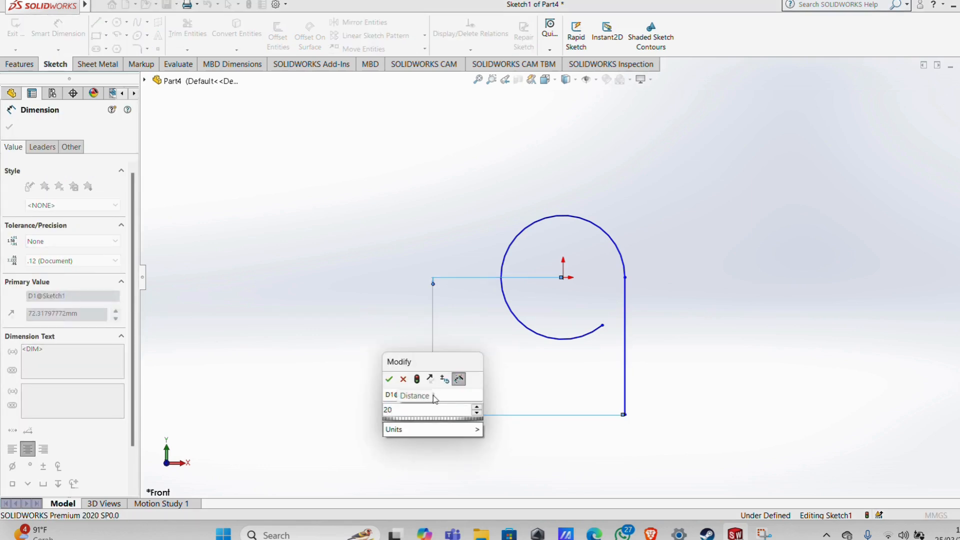
key("Return")
Step: Dimension the horizontal gap between the arc's free end and the vertical line to 1 mm
left_click(602, 328)
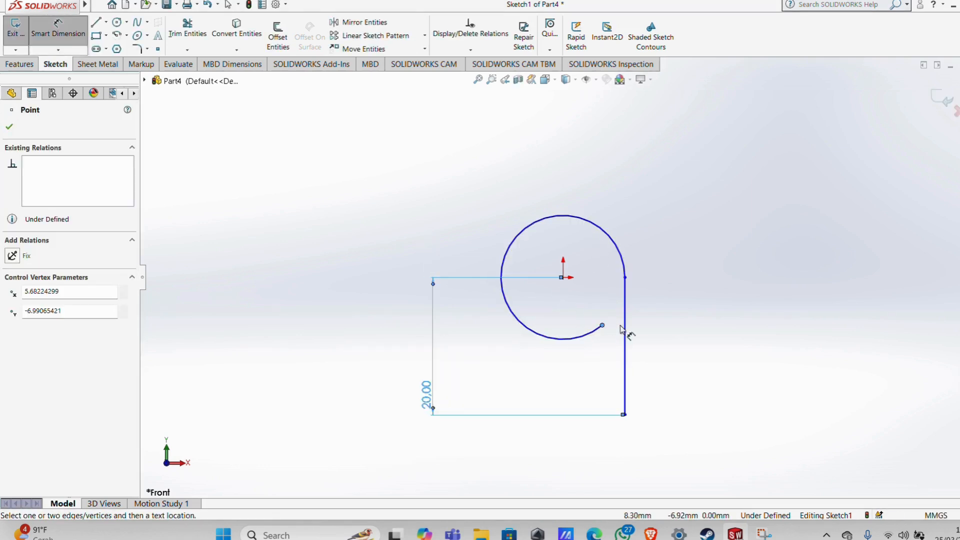
left_click(625, 331)
left_click(620, 456)
type("1mm")
key("Return")
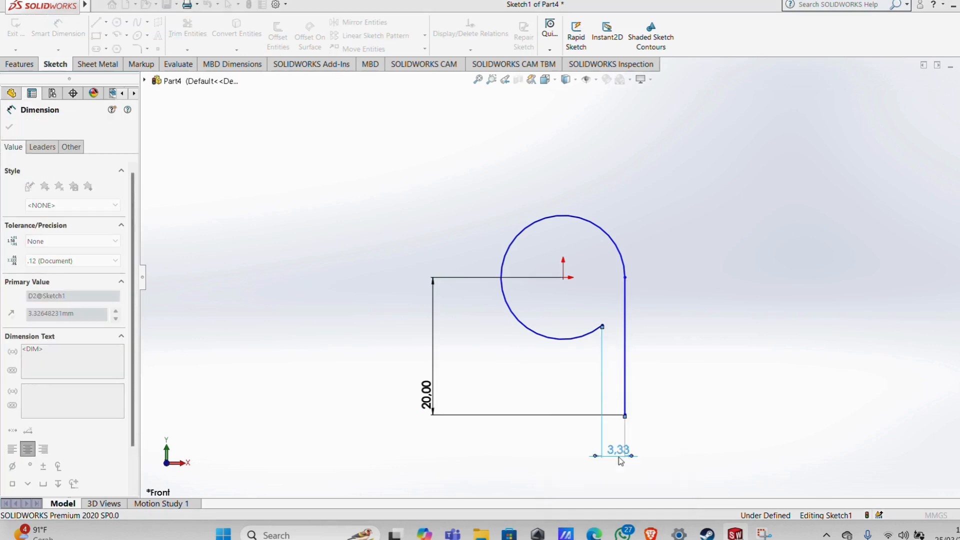
Step: Dimension the arc's radius to 12.5 mm and finish dimensioning
left_click(546, 226)
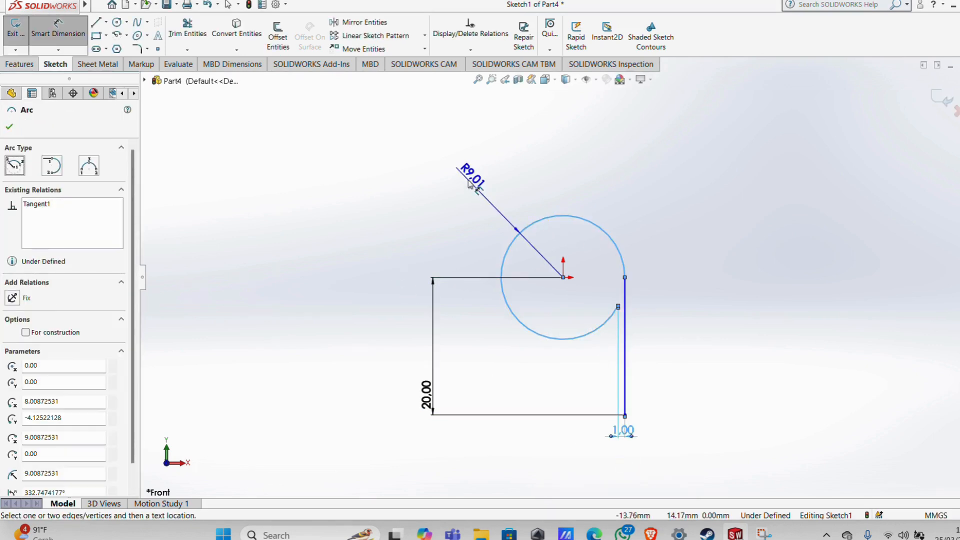
left_click(468, 180)
type("12.5")
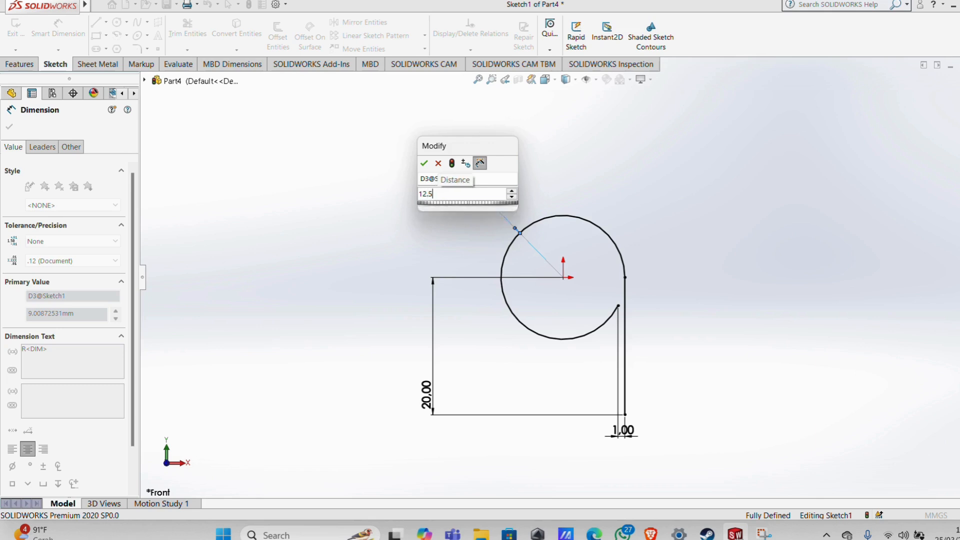
key("Return")
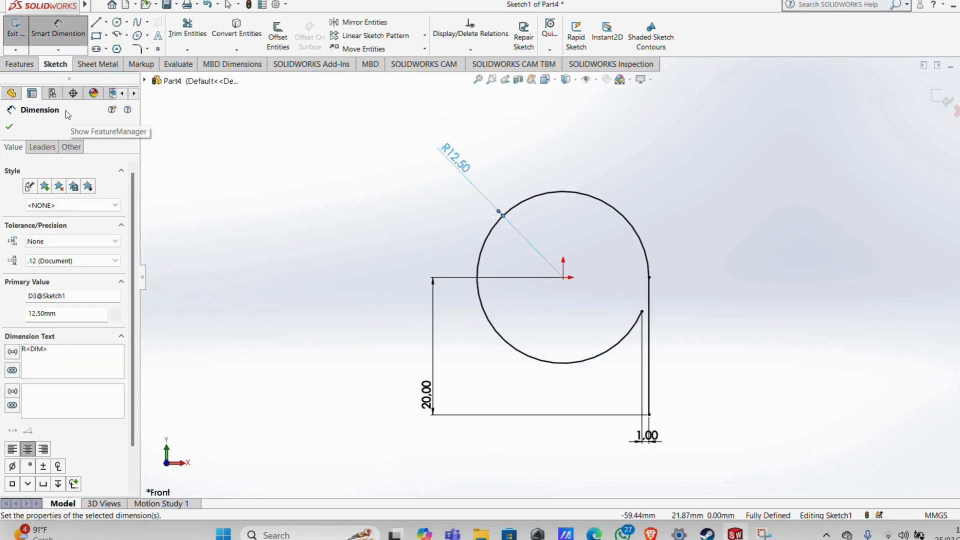
left_click(10, 127)
Step: Create a Base Flange from the arc-and-line sketch, 10 mm deep and 0.80 mm thick, and save the part
left_click(120, 65)
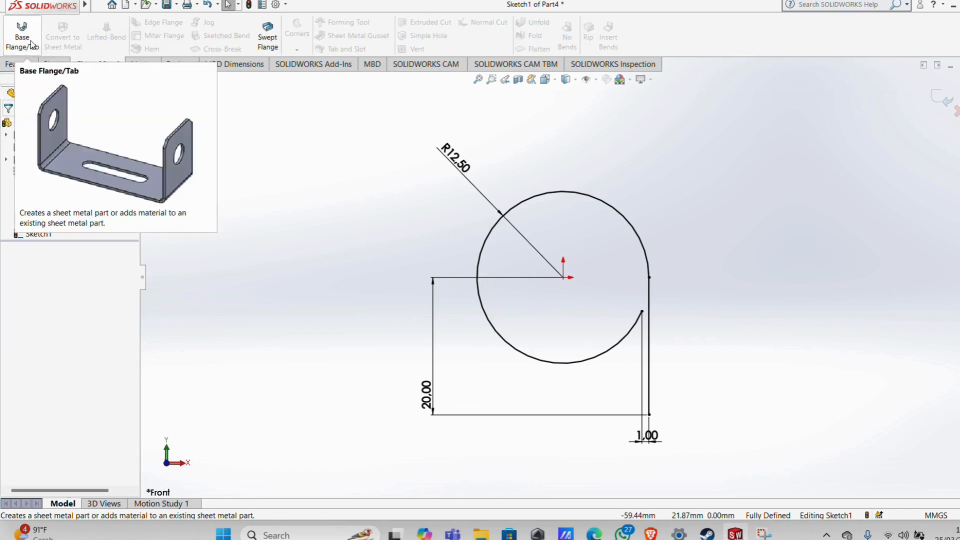
left_click(22, 34)
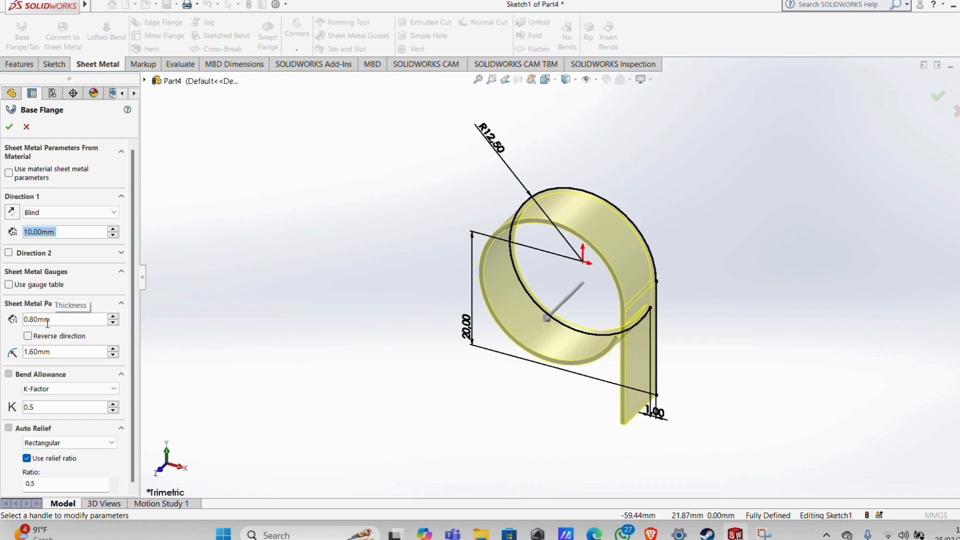
left_click(10, 128)
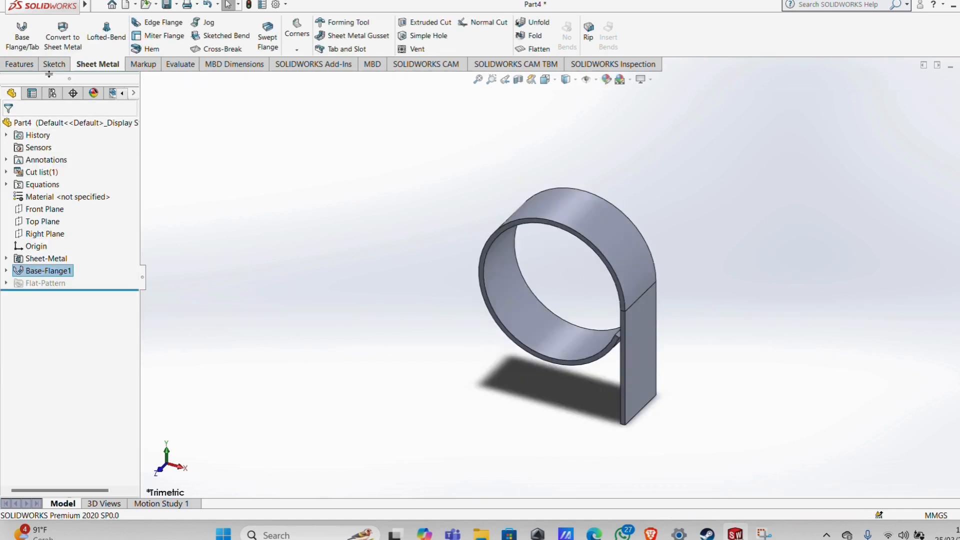
left_click(166, 5)
Step: Create a new assembly and place the hexagonal plate Part2 as its first component
left_click(125, 5)
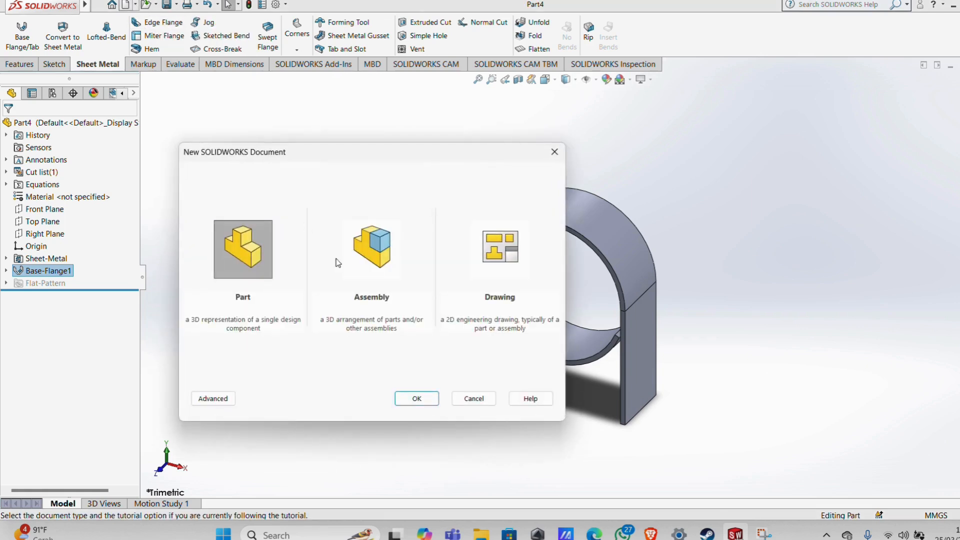
left_click(372, 249)
left_click(418, 400)
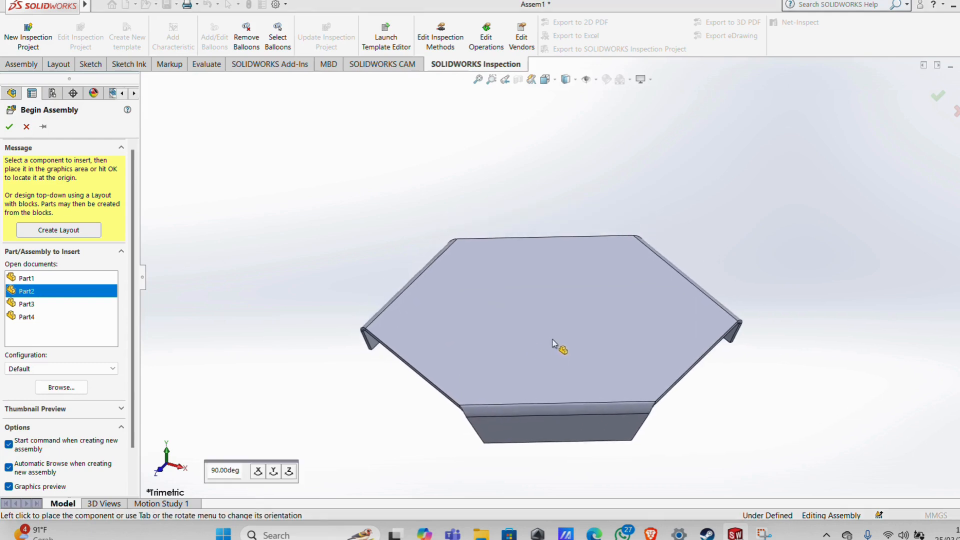
left_click(558, 346)
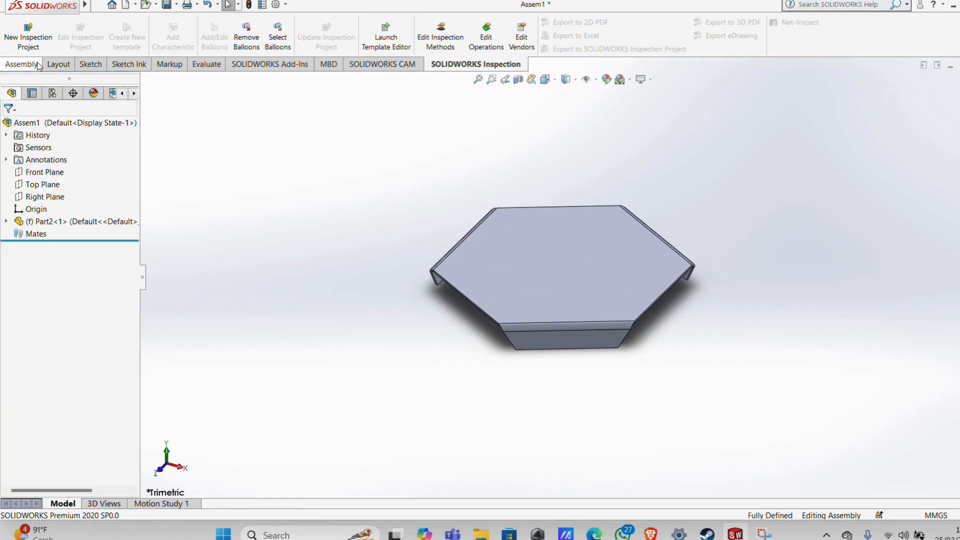
Step: Insert the ring Part3 into the assembly and place it over the middle of the hexagonal plate
left_click(39, 67)
left_click(77, 31)
left_click(26, 293)
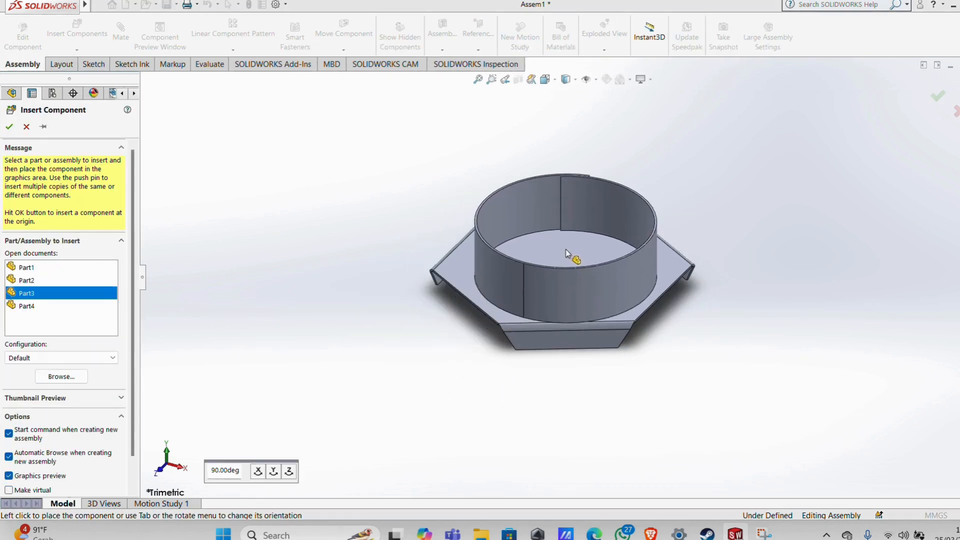
left_click(561, 243)
Step: Insert the curled strip Part4 into the assembly and place it beside the hexagonal plate
left_click(77, 31)
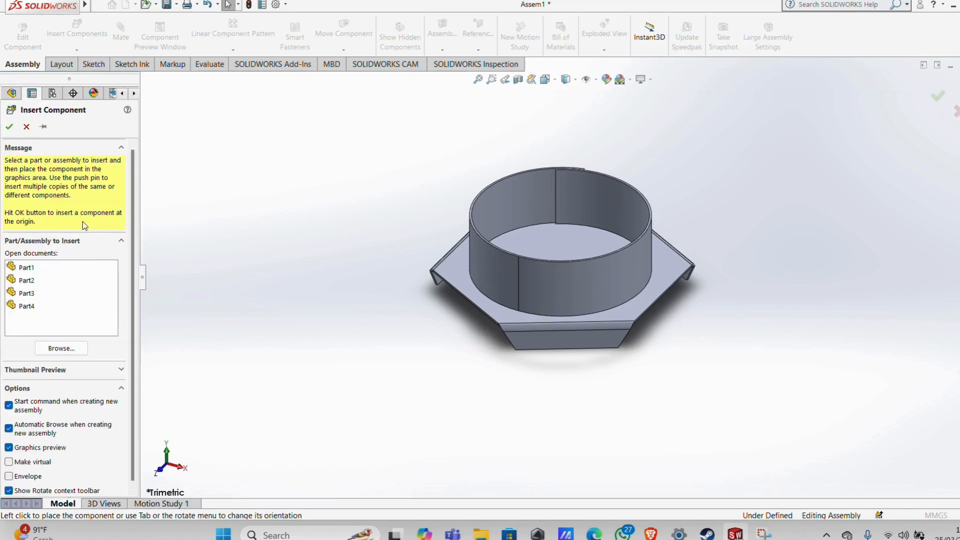
left_click(27, 305)
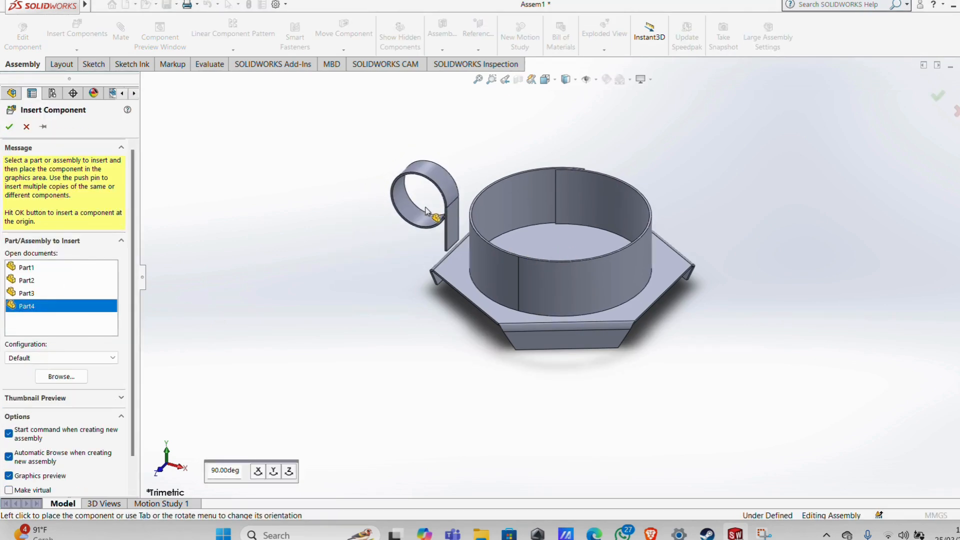
left_click(426, 211)
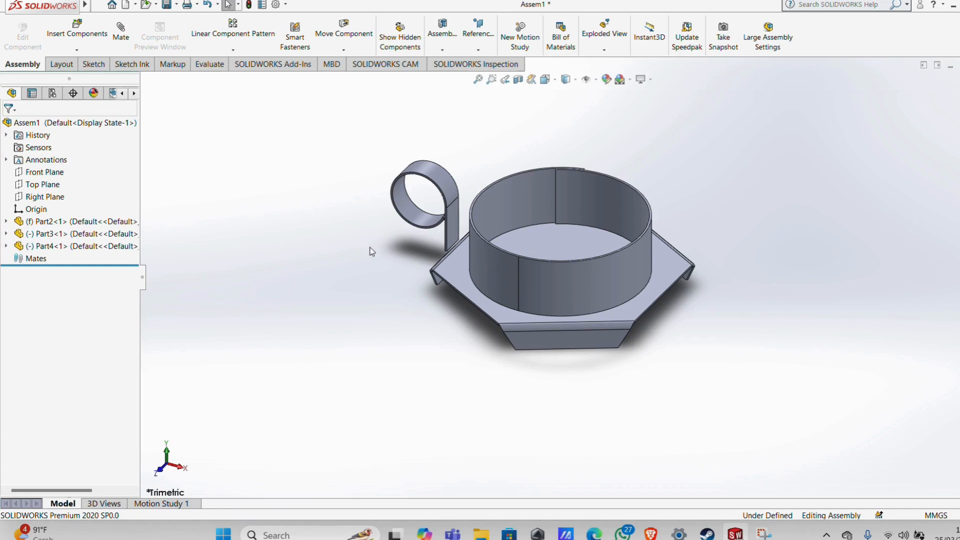
left_click(77, 29)
left_click(26, 127)
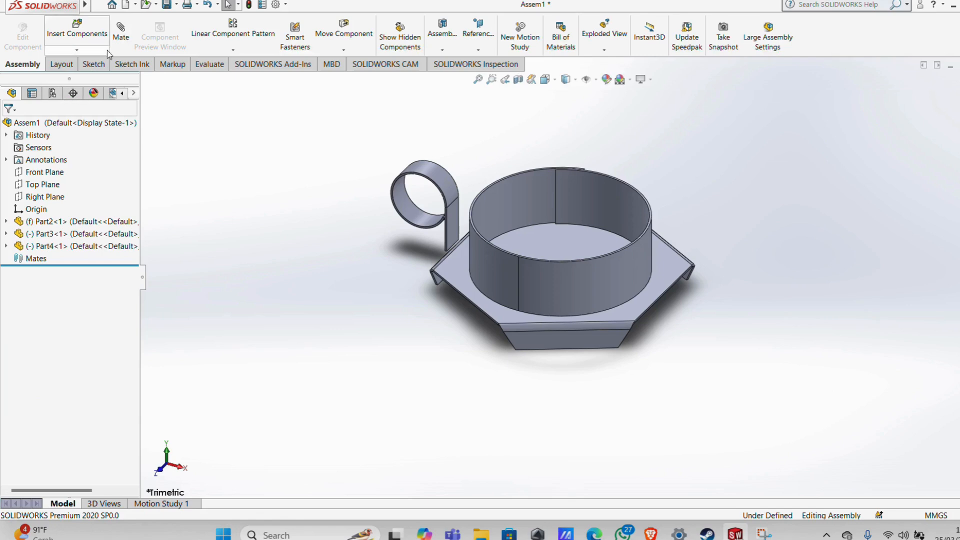
Step: Add a coincident mate between the hexagonal plate's upper face and the ring's bottom edge face
left_click(465, 282)
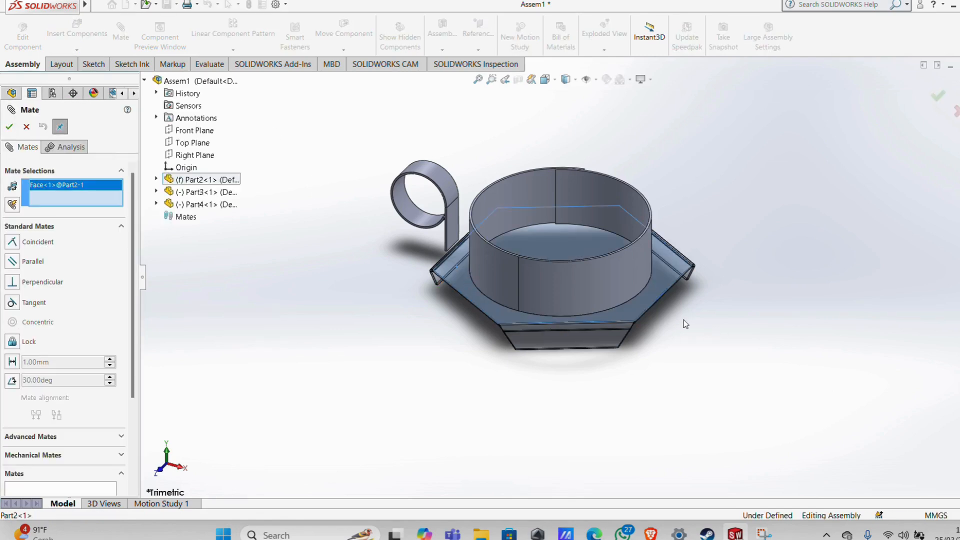
middle_click_drag(489, 385, 693, 216)
scroll(508, 357, "down", 5)
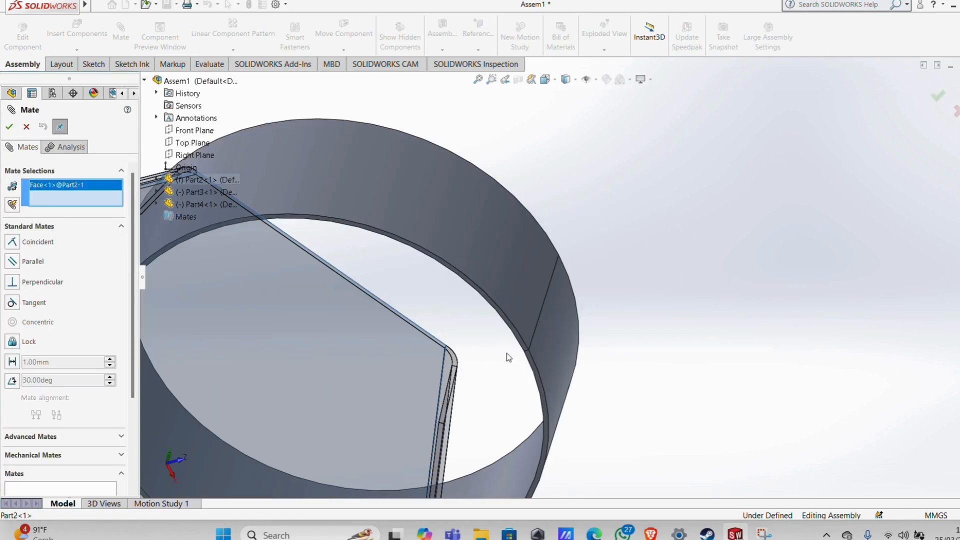
scroll(536, 373, "up", 2)
left_click(542, 377)
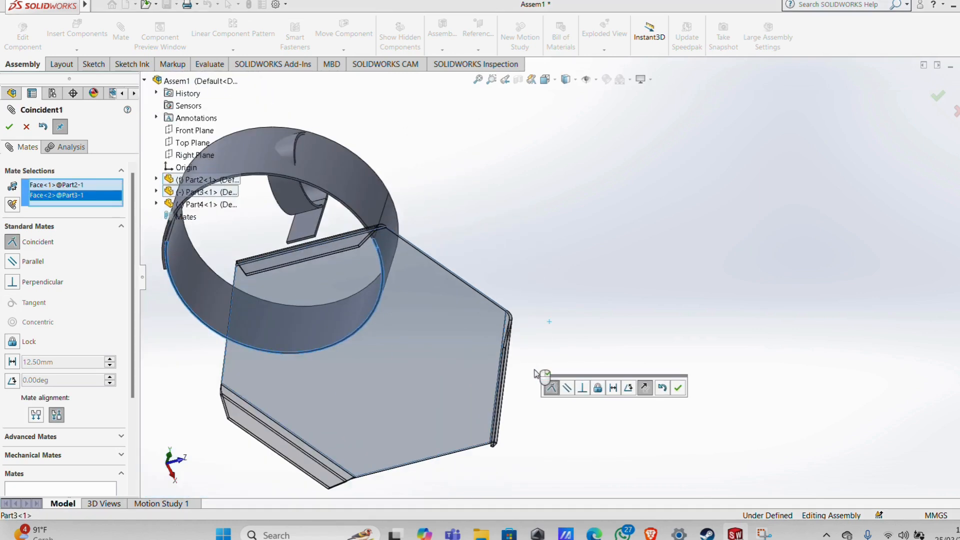
middle_click_drag(542, 384, 140, 157)
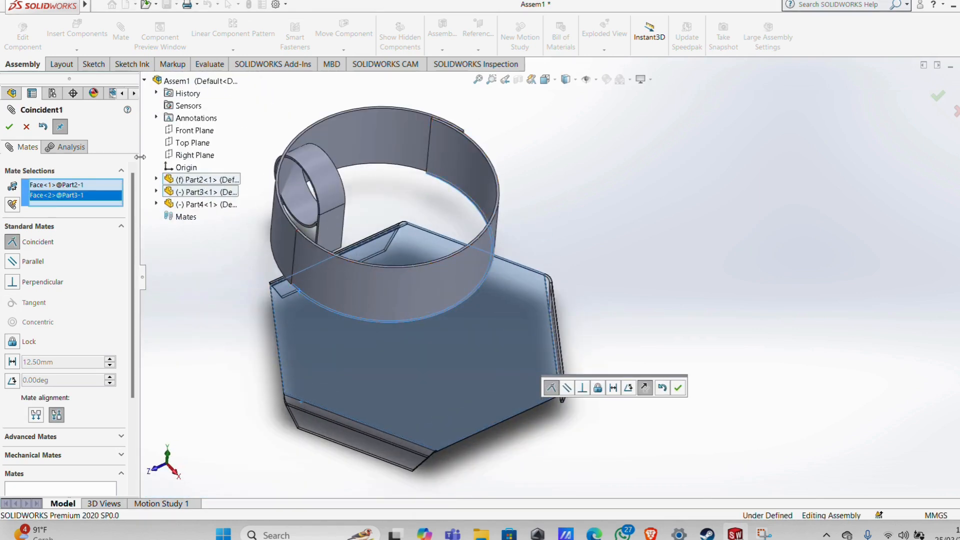
left_click(9, 127)
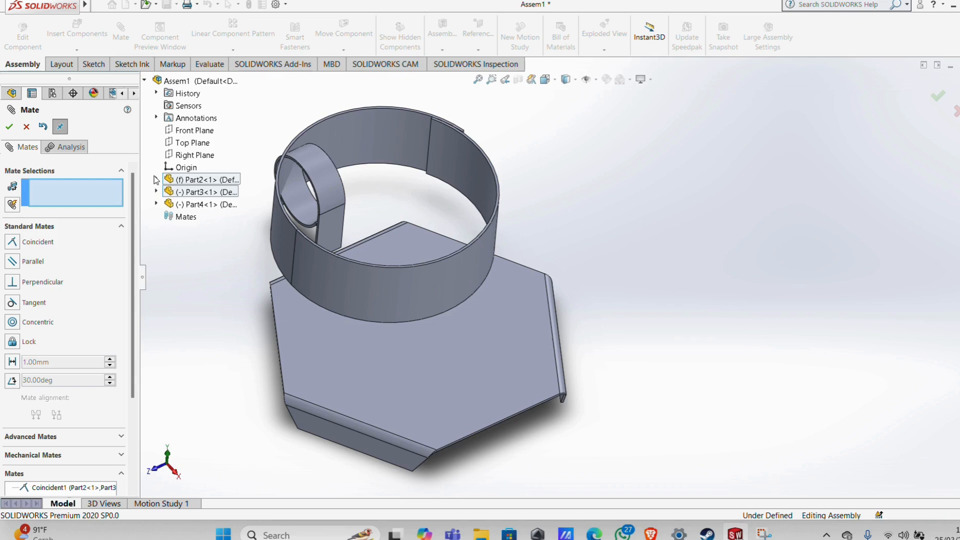
Step: Expand the features of Part2 and Part3 in the assembly's feature tree to reach their reference planes
left_click(157, 179)
left_click(156, 368)
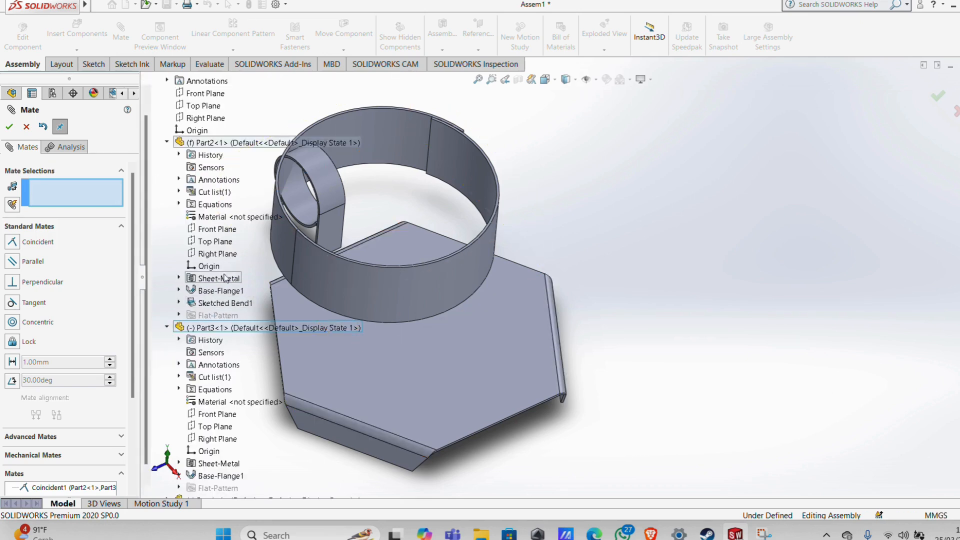
left_click(220, 241)
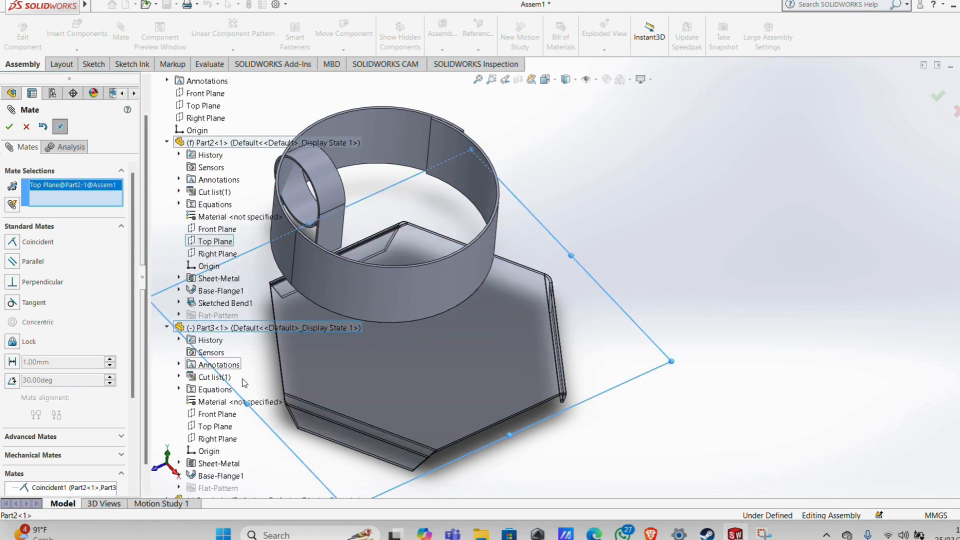
left_click(223, 427)
key("Escape")
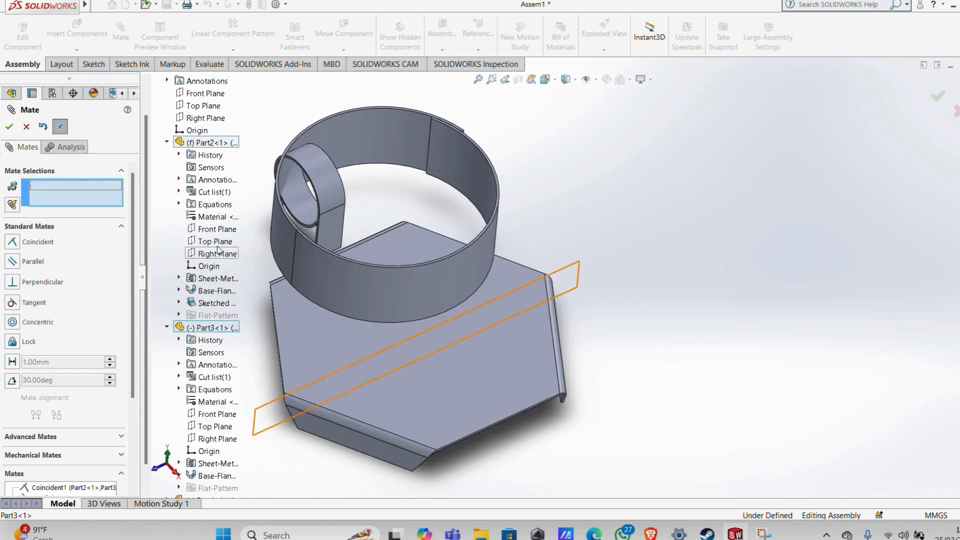
left_click(219, 254)
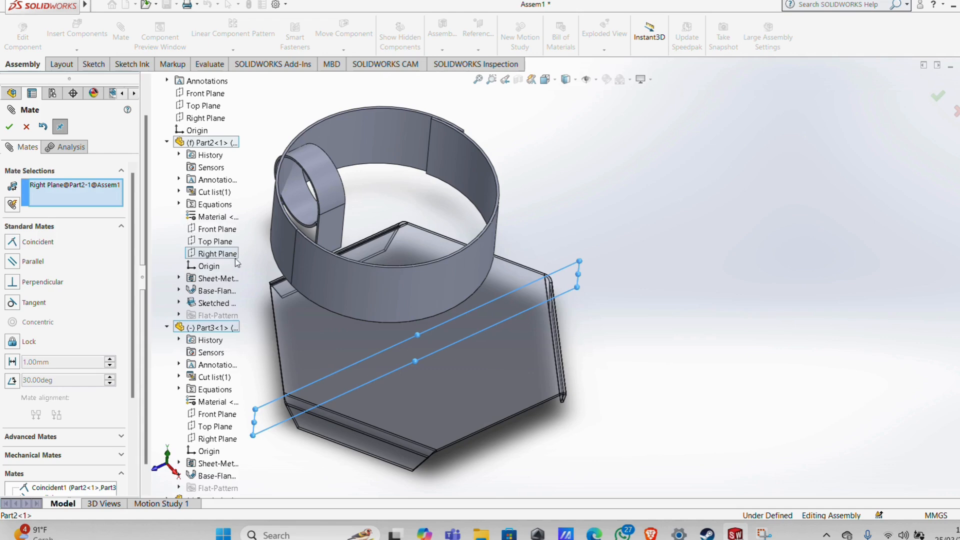
left_click(218, 254)
Step: Mate the Front Planes of Part2 and Part3 coincident, and likewise their Right Planes, to centre the ring on the plate
left_click(217, 229)
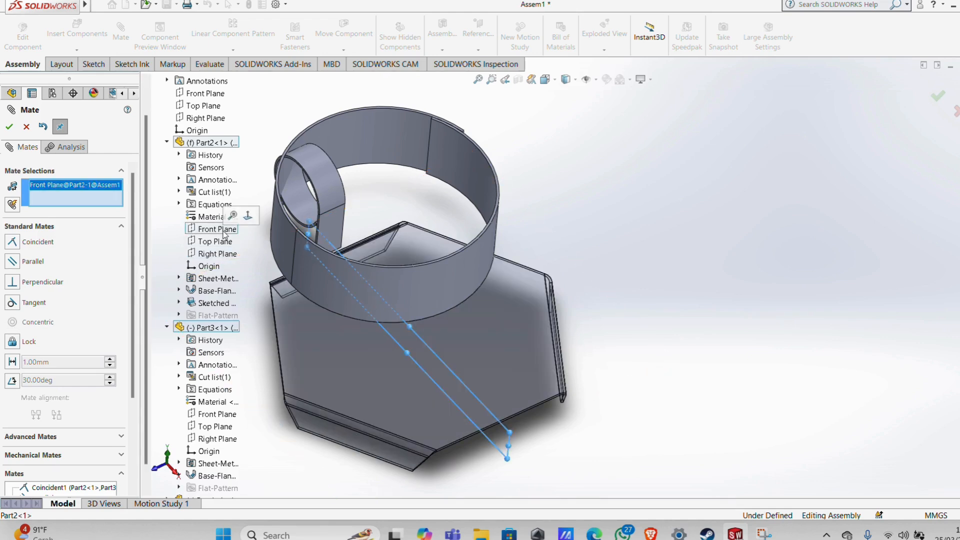
left_click(222, 415)
key("Return")
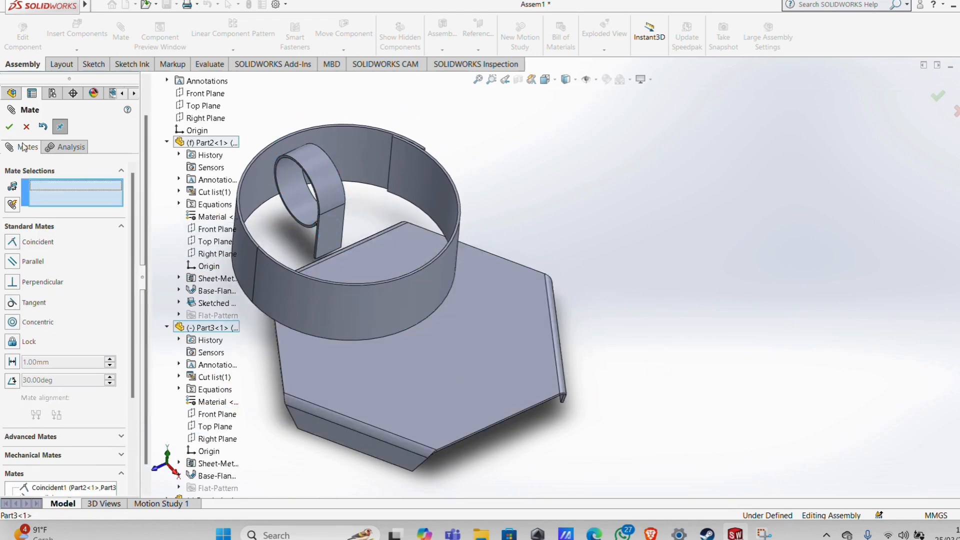
left_click(218, 254)
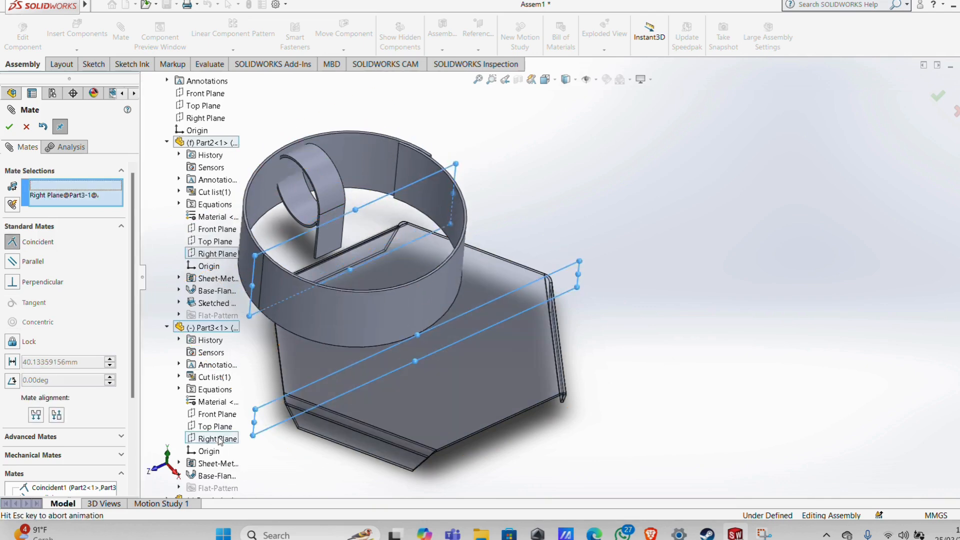
left_click(219, 439)
left_click(10, 127)
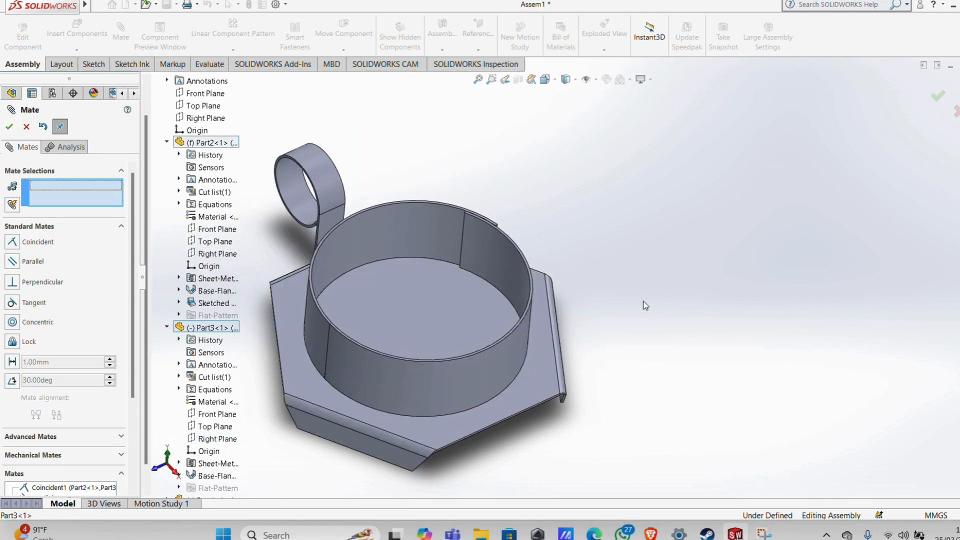
left_click(10, 127)
Step: Add a coincident mate between the curled strip's straight end face and the midpoint of the adjacent plate flap's lower edge
scroll(541, 292, "down", 6)
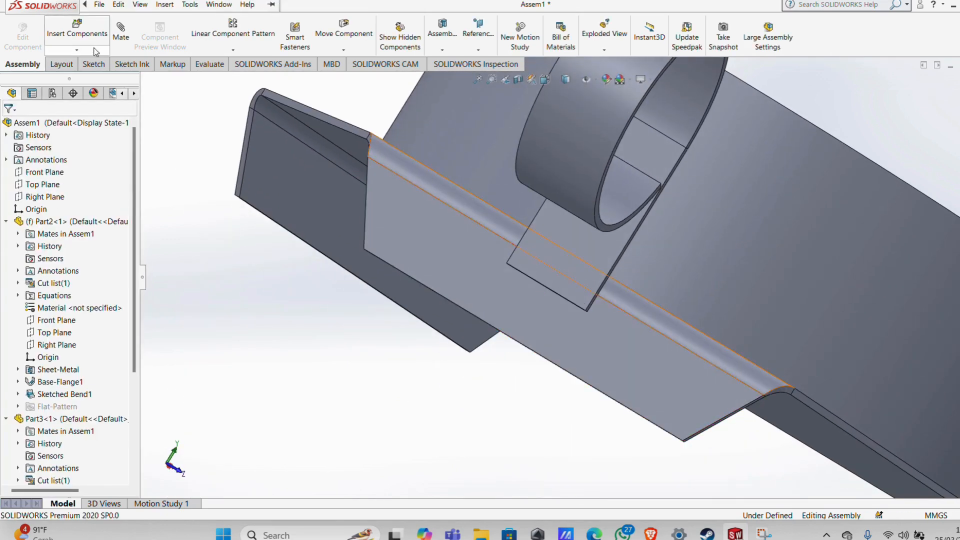
left_click(121, 33)
middle_click_drag(550, 284, 566, 217)
left_click(567, 273)
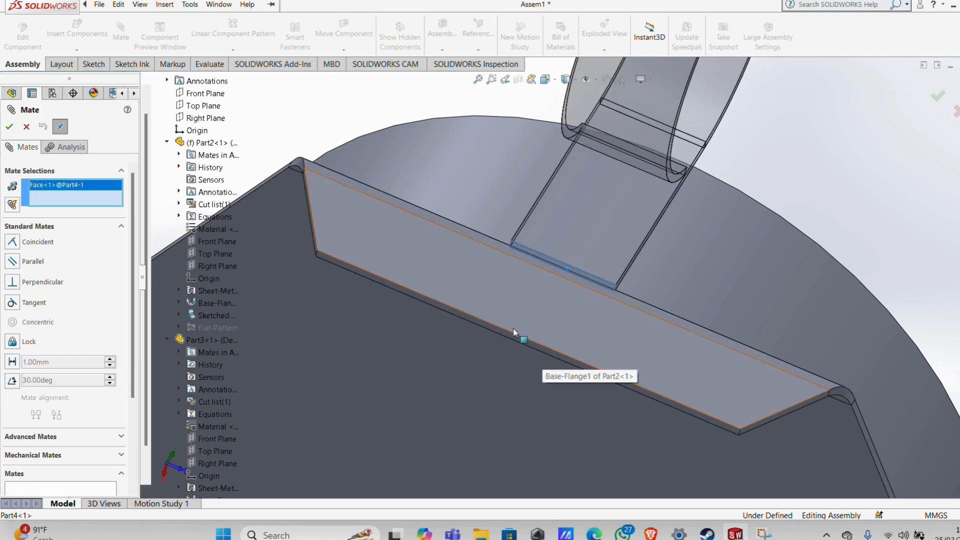
left_click(528, 341)
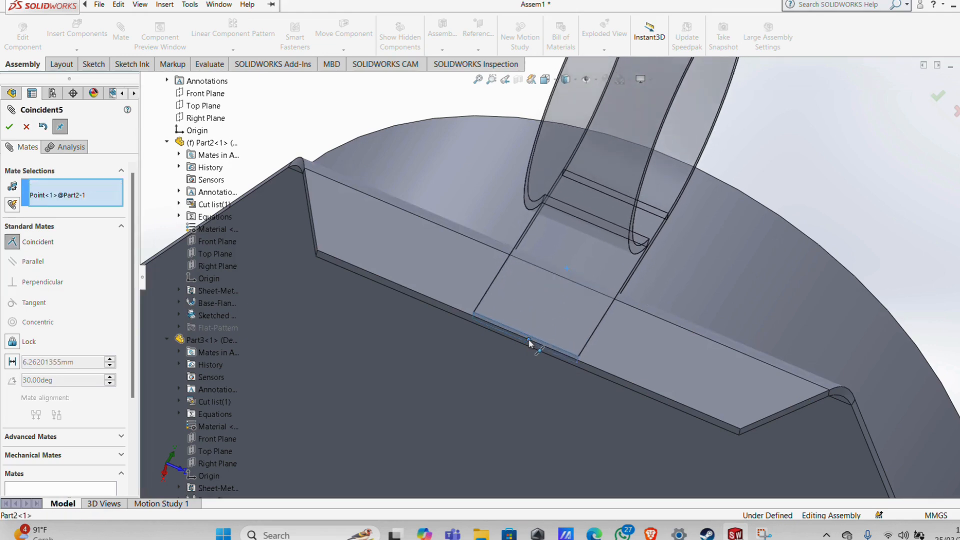
left_click(11, 130)
middle_click_drag(611, 353, 583, 382)
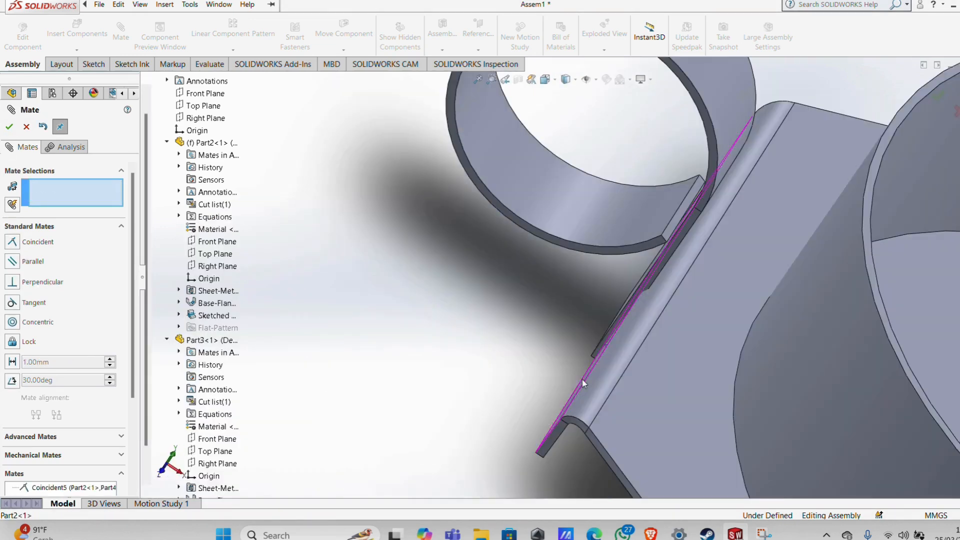
scroll(400, 314, "up", 6)
left_click(10, 128)
Step: Open the appearances library and select all components of the assembly
scroll(743, 389, "up", 2)
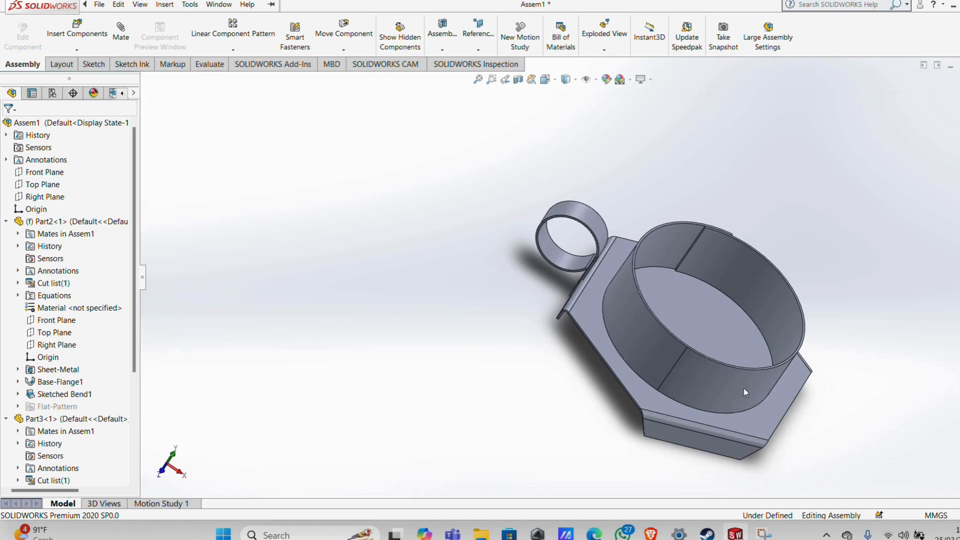
middle_click_drag(743, 388, 711, 330)
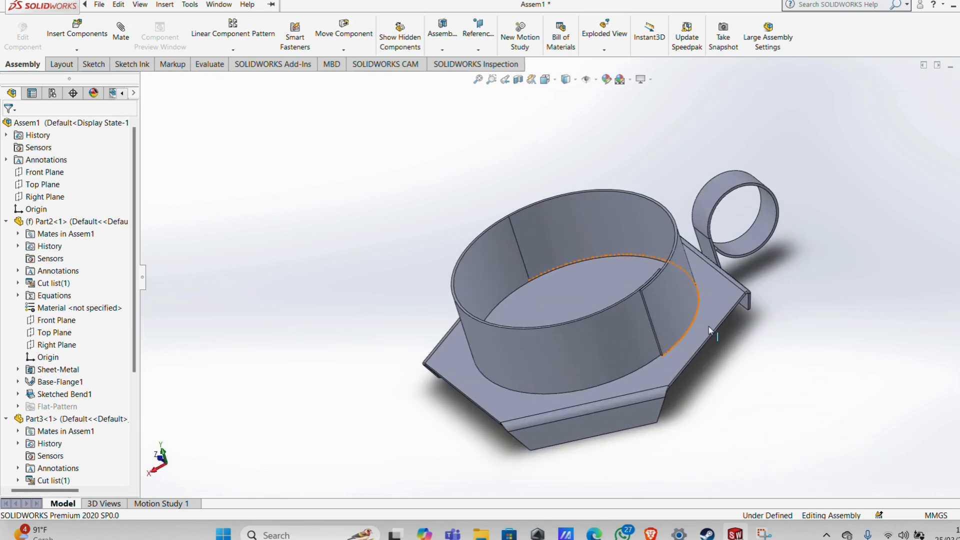
left_click(959, 156)
left_click_drag(355, 154, 837, 492)
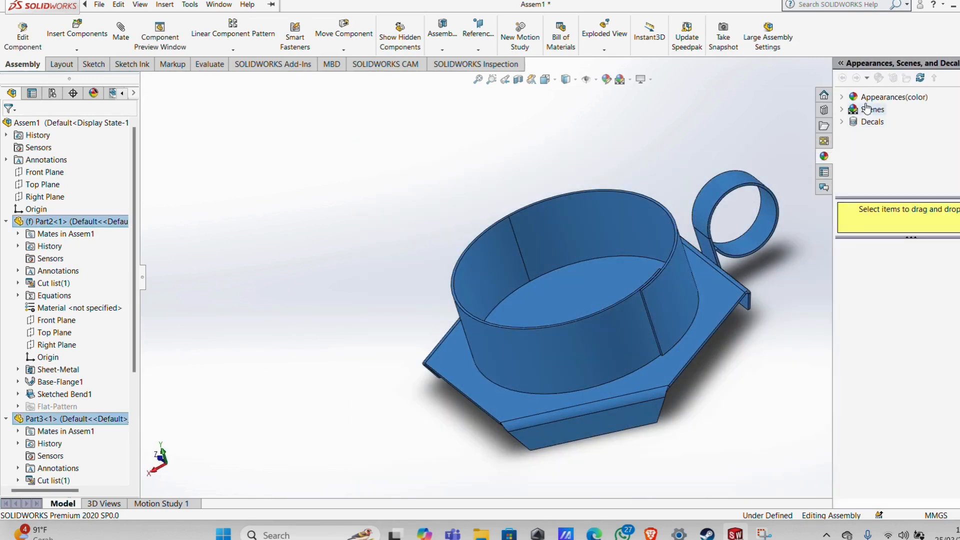